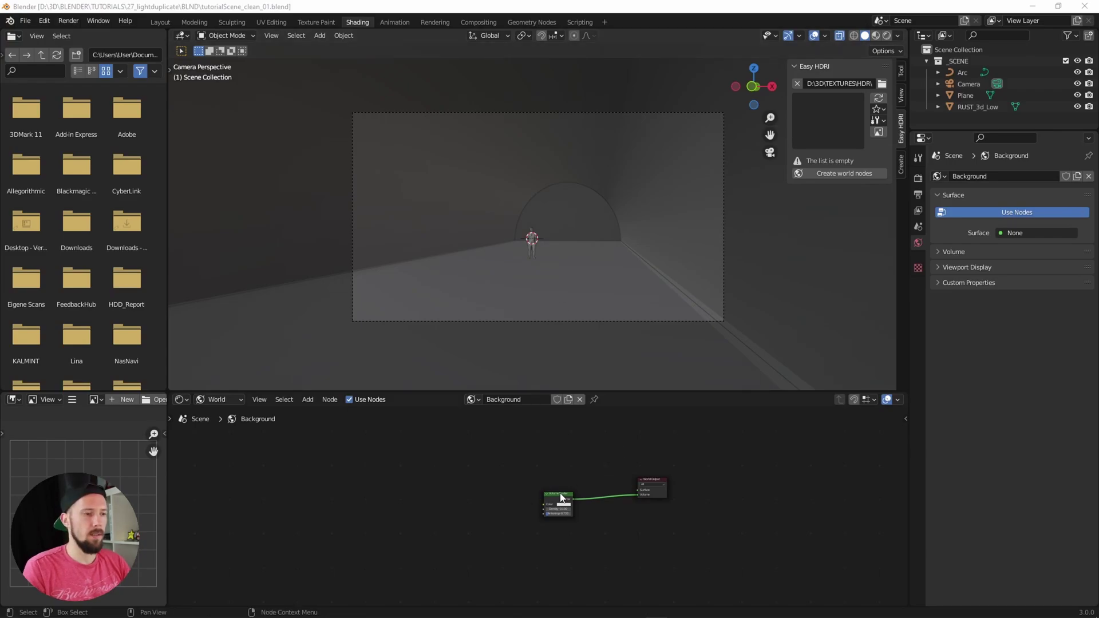
Switch to the Geometry Nodes workspace, expand the _SCENE collection and add a mesh plane to the scene.
click(529, 23)
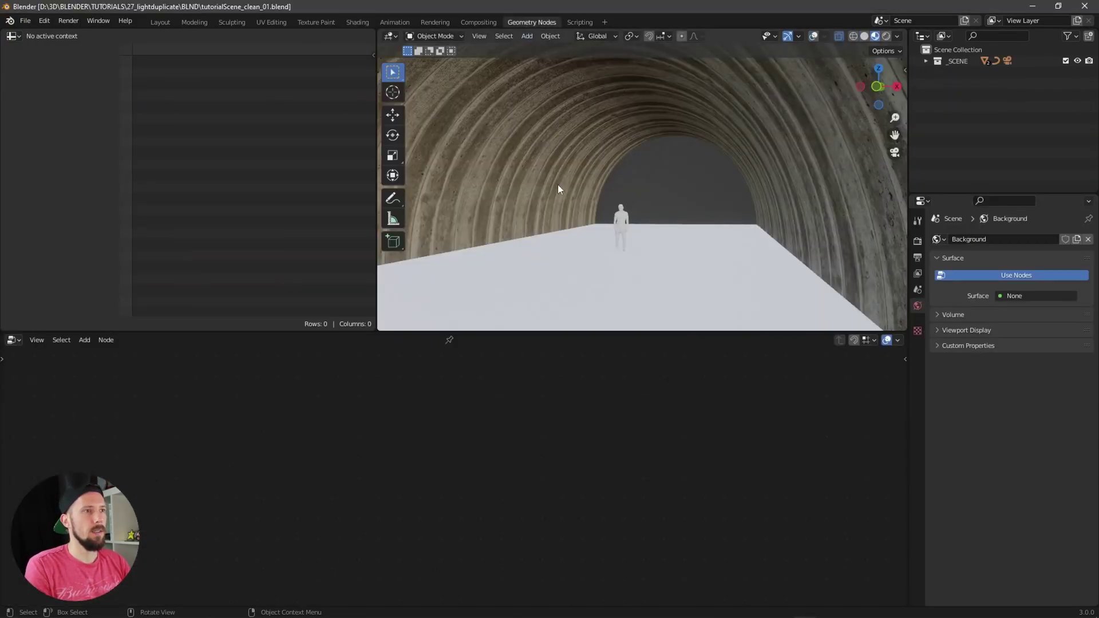
middle_drag(599, 270, 620, 241)
click(927, 61)
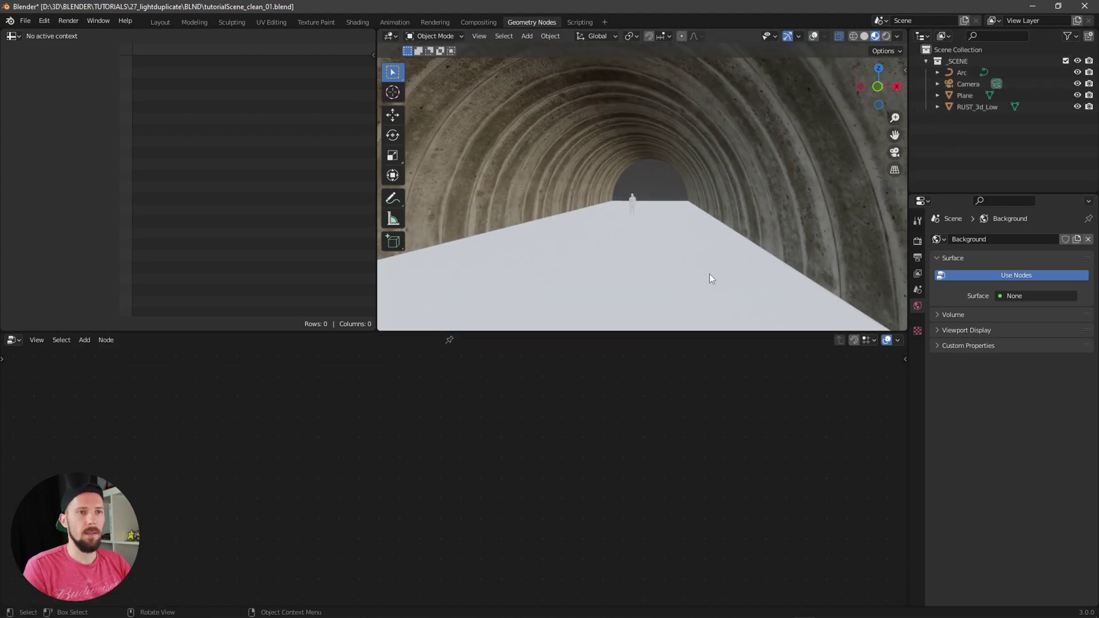
key(shift+a)
mouse_move(630, 237)
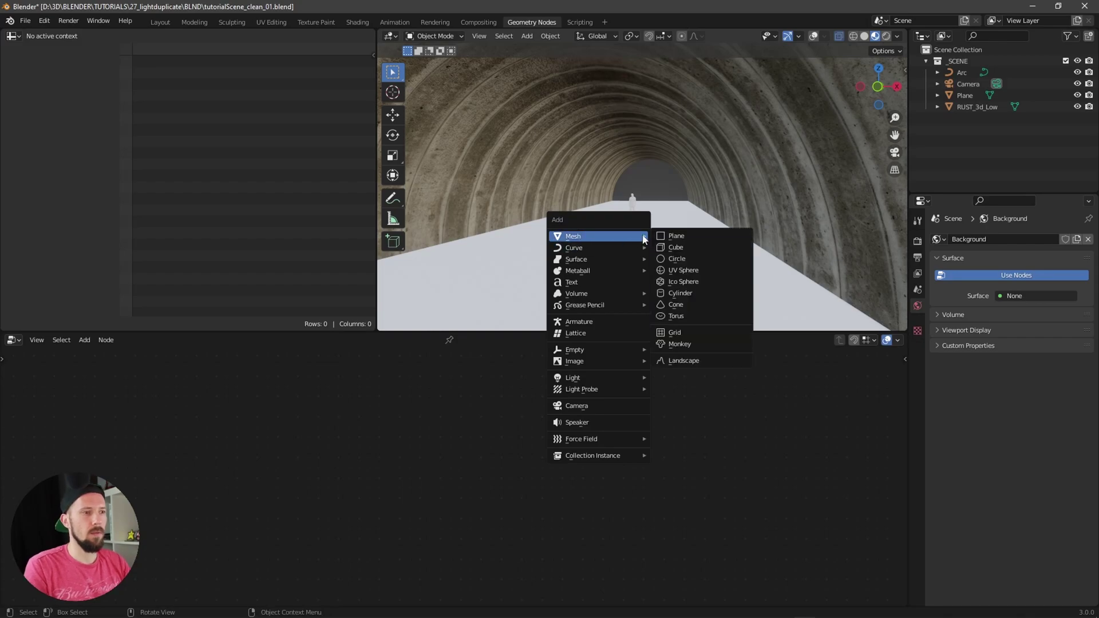
click(695, 238)
Rename the new plane "lights" and create a new geometry node tree for it.
double_click(960, 119)
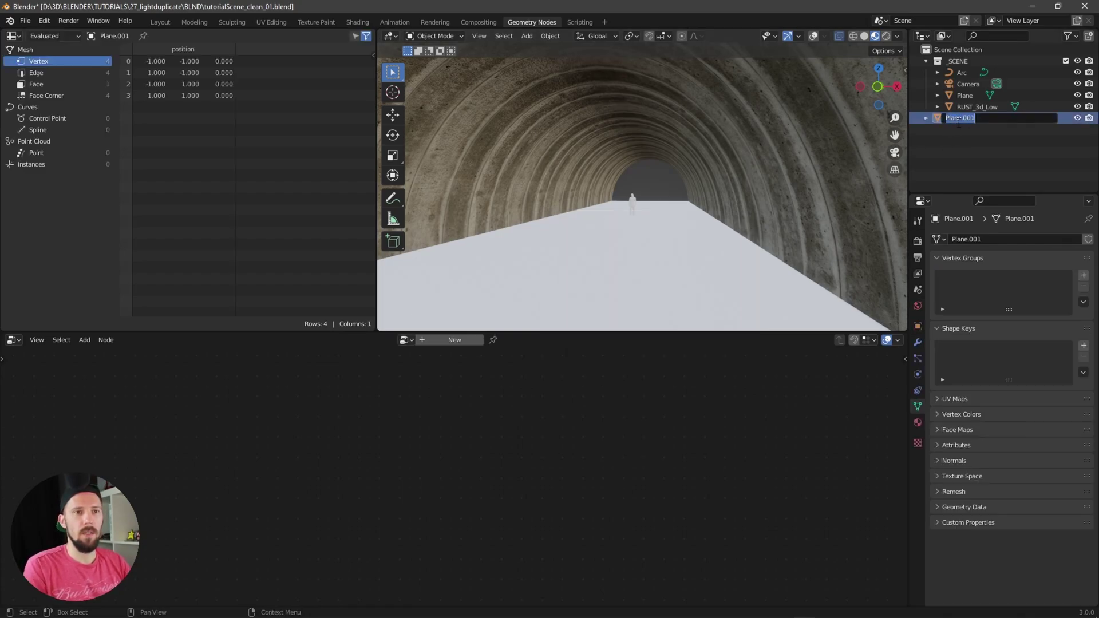
text(lights)
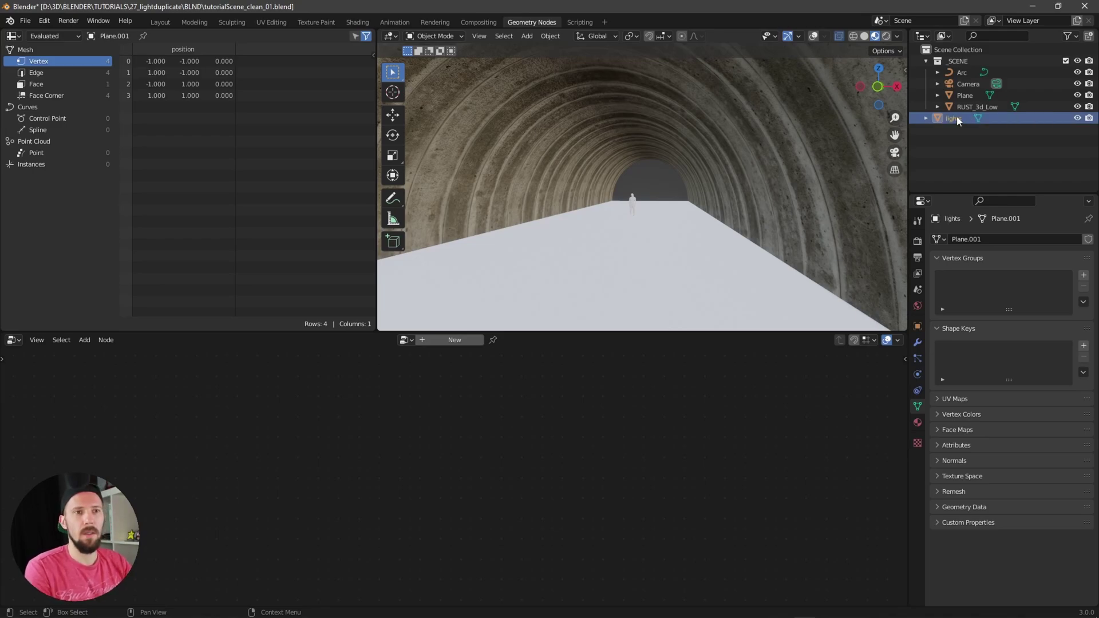
key(Return)
click(464, 342)
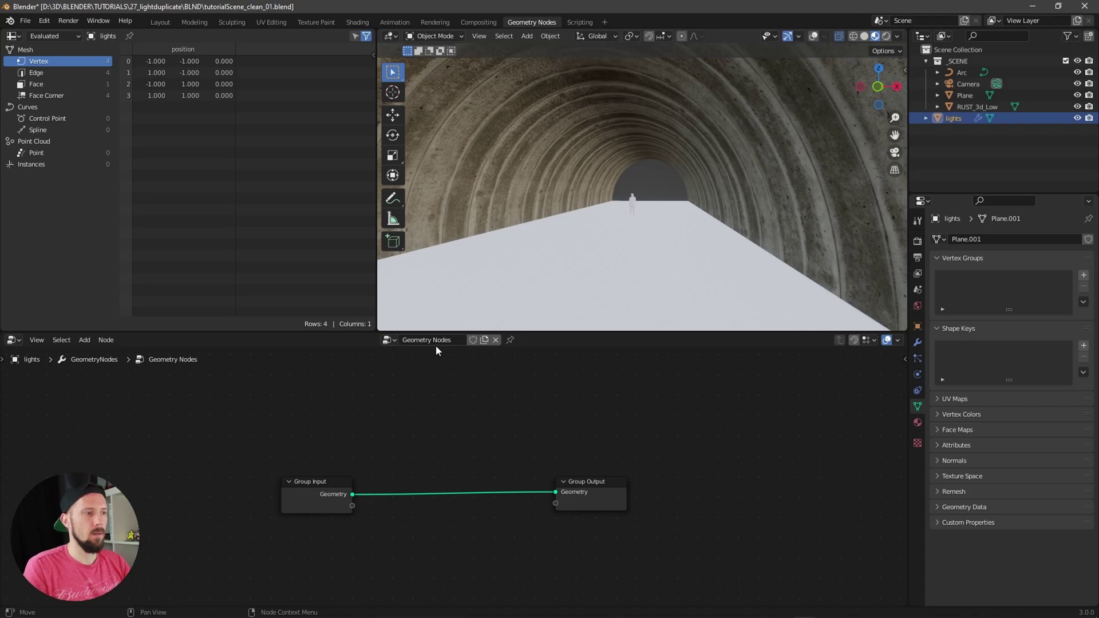
Add a Mesh Line node above the existing link and spread the Group Input and Group Output nodes apart.
scroll(501, 445, down, 2)
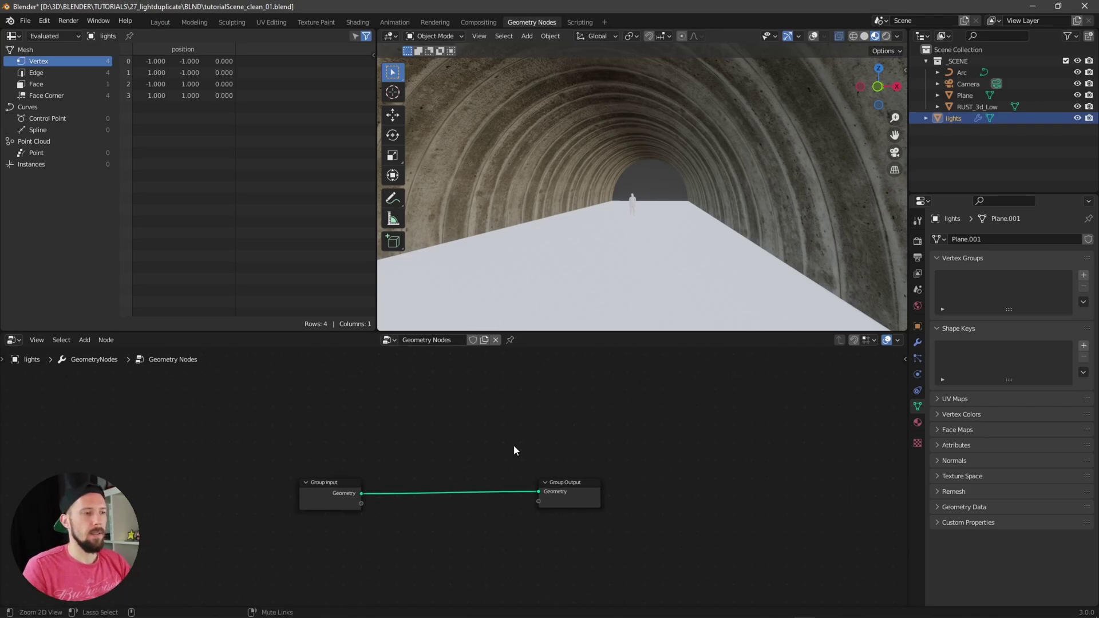
key(shift+a)
click(407, 306)
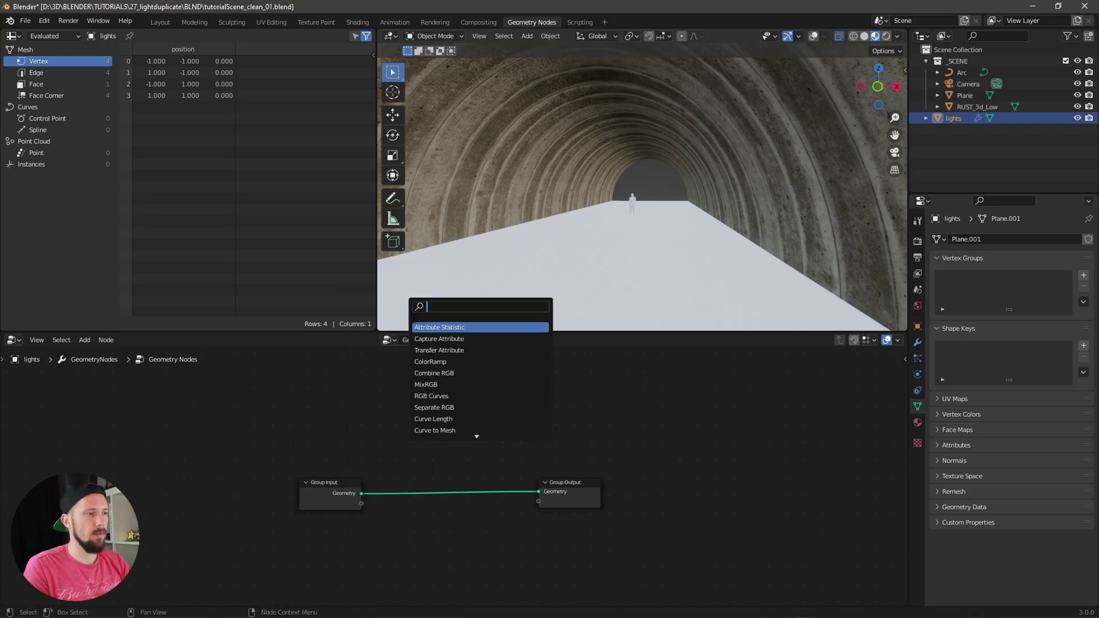
text(mesh)
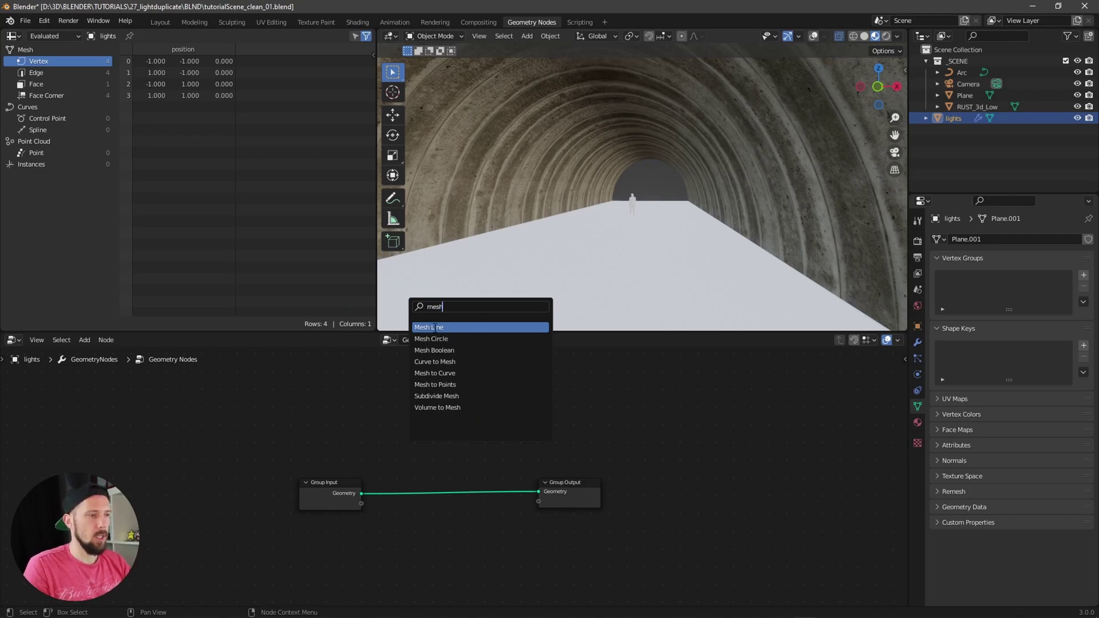
click(434, 327)
click(404, 384)
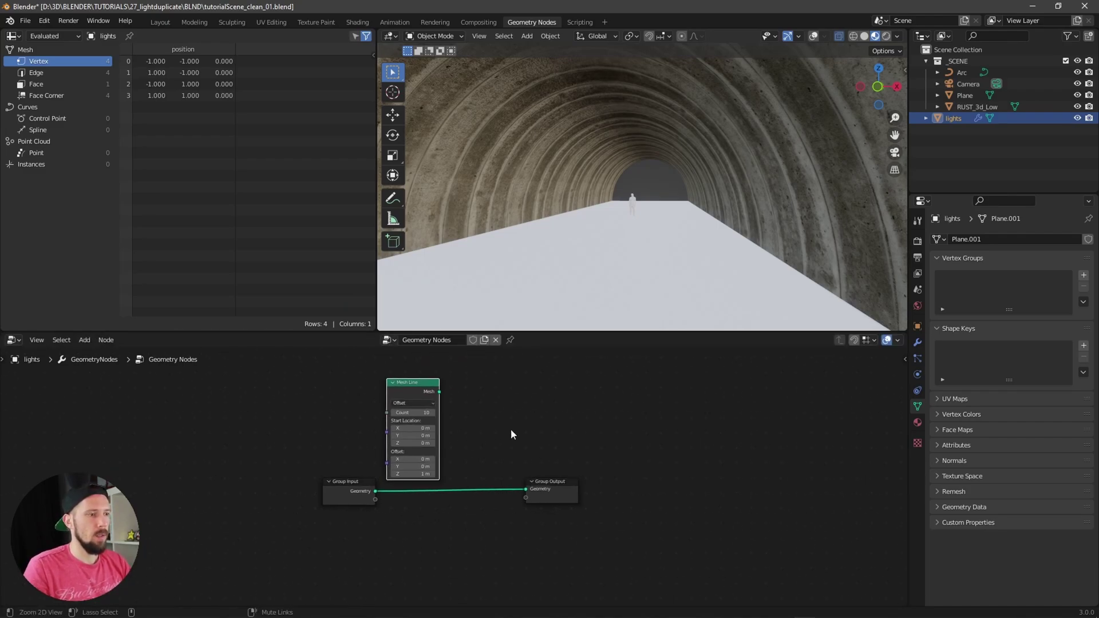
drag(546, 484, 610, 490)
drag(346, 497, 301, 513)
Add a Collection Info node below the Mesh Line node.
mouse_move(556, 411)
alt+mouse_down()
mouse_move(543, 421)
mouse_move(557, 411)
alt+mouse_up()
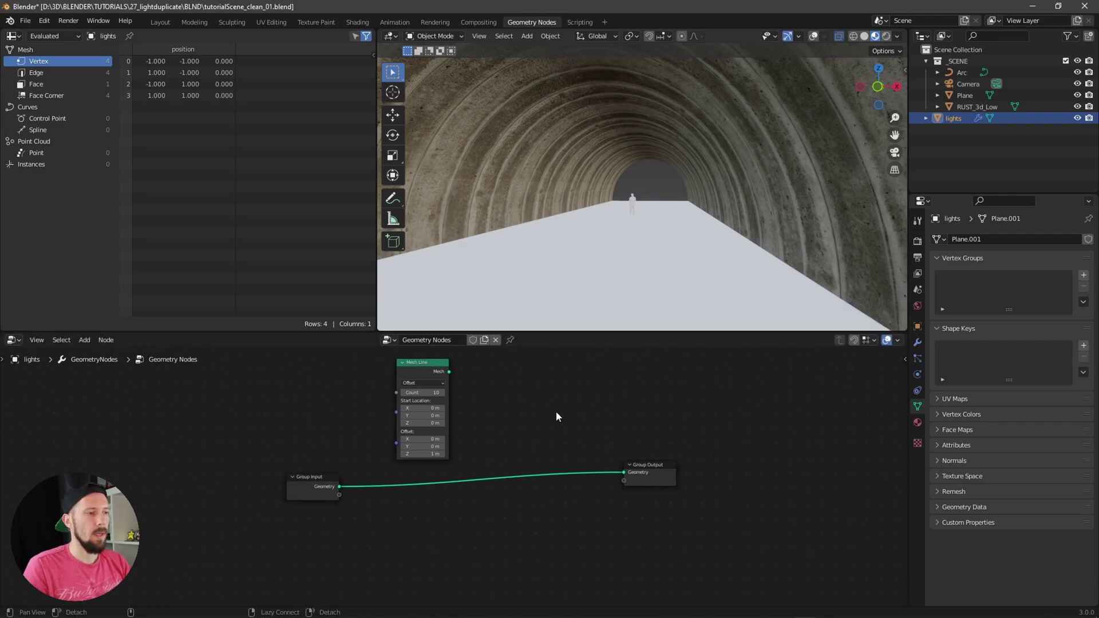
key(shift+a)
click(518, 380)
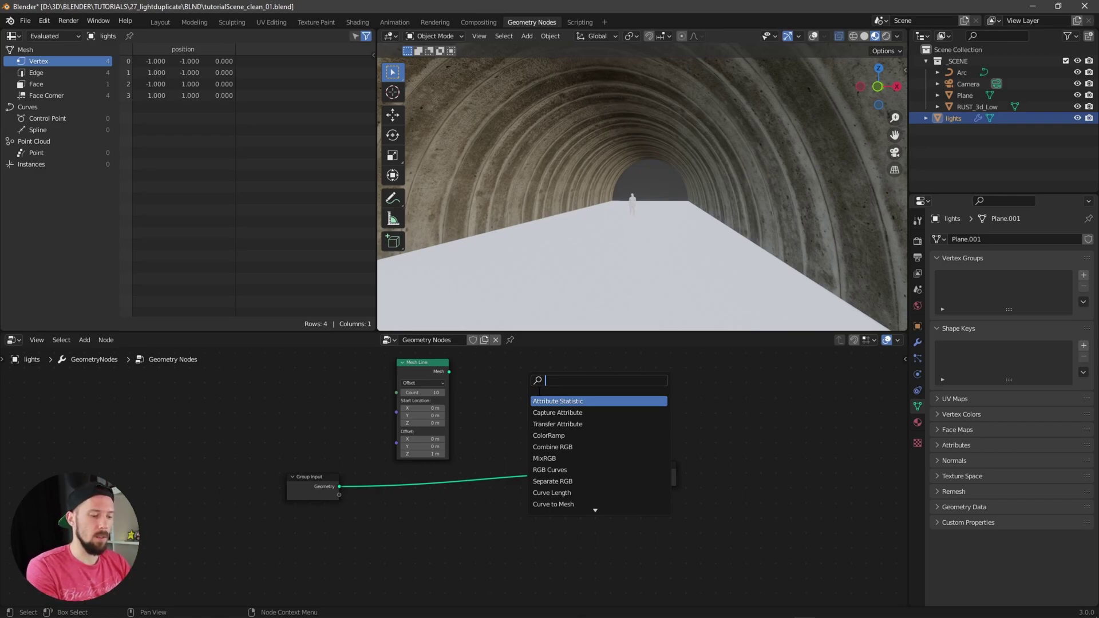
text(info)
click(558, 414)
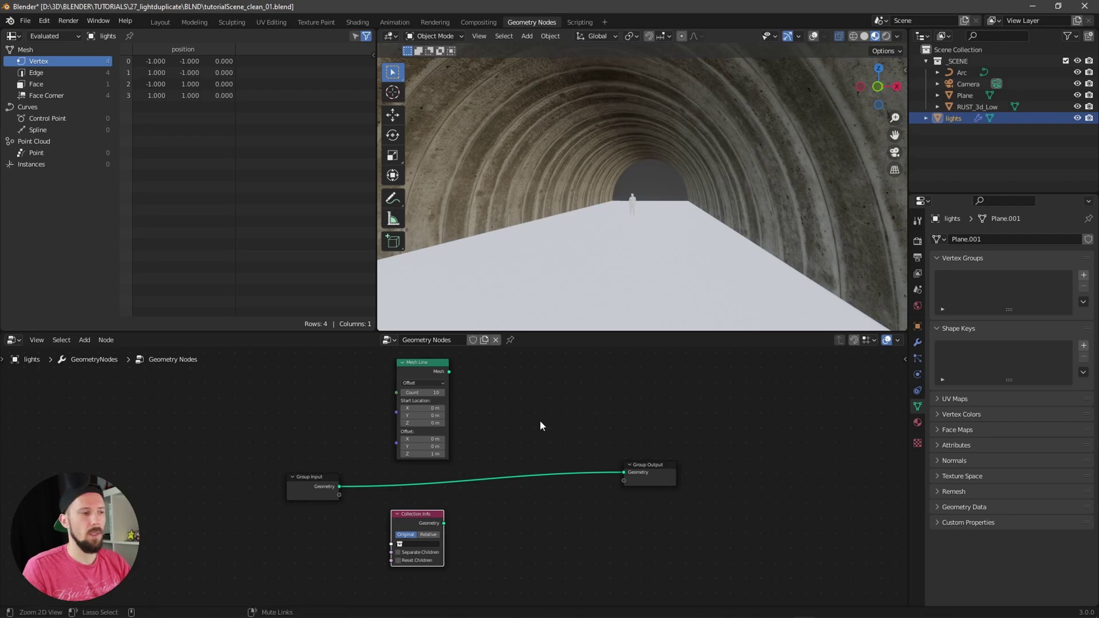
Add an Instance on Points node beside the Mesh Line node and disconnect Group Input from Group Output.
scroll(541, 420, down, 2)
key(shift+a)
text(intsan)
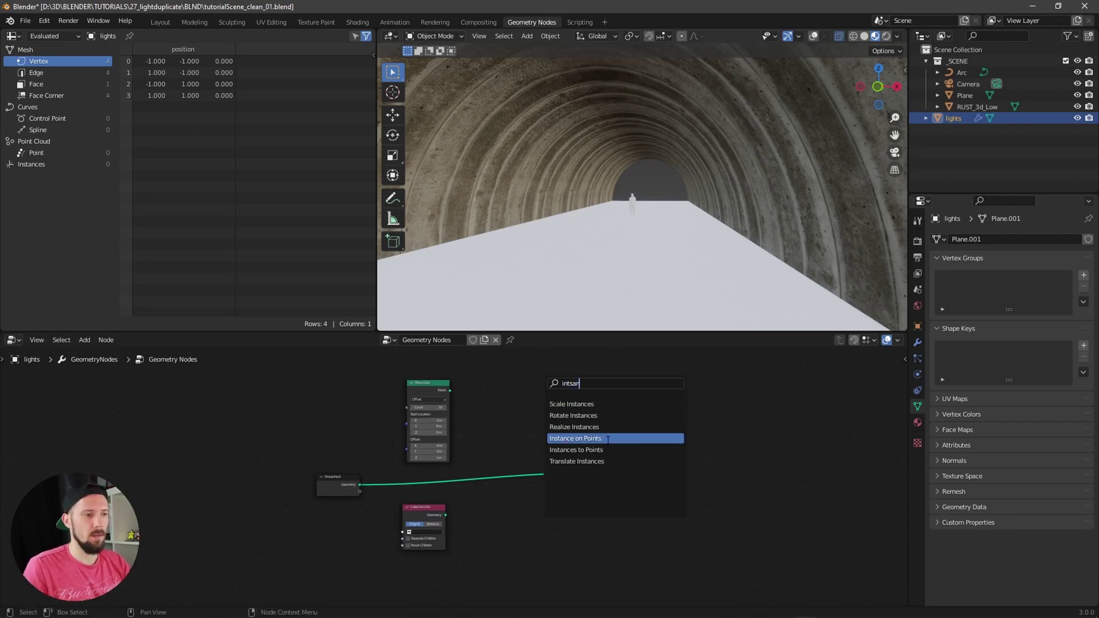
click(606, 438)
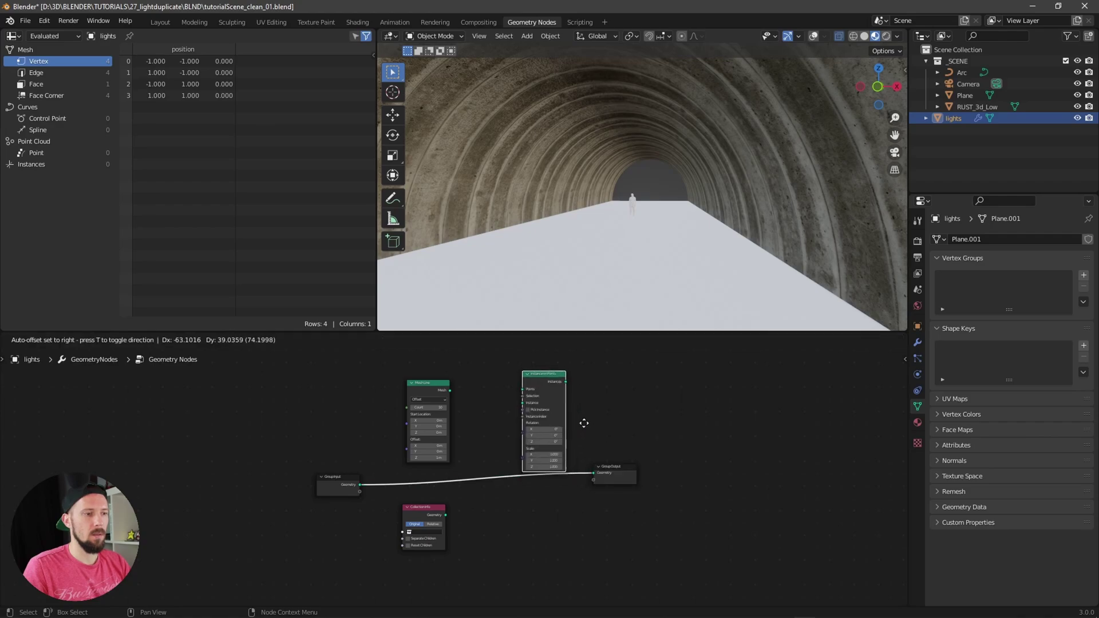
scroll(597, 422, down, 3)
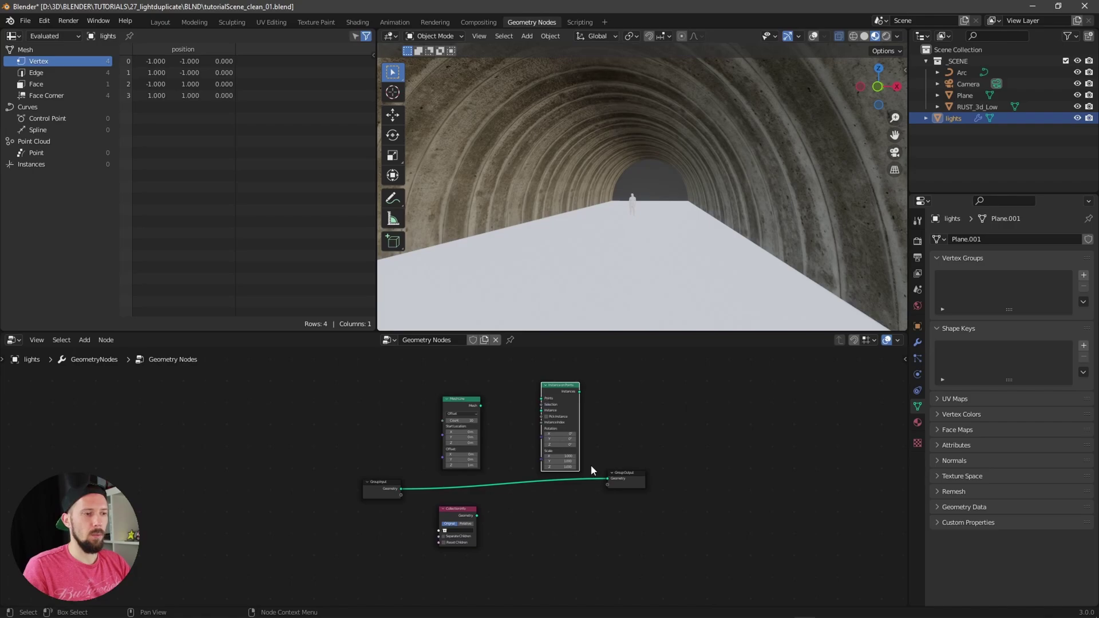
drag(607, 480, 510, 497)
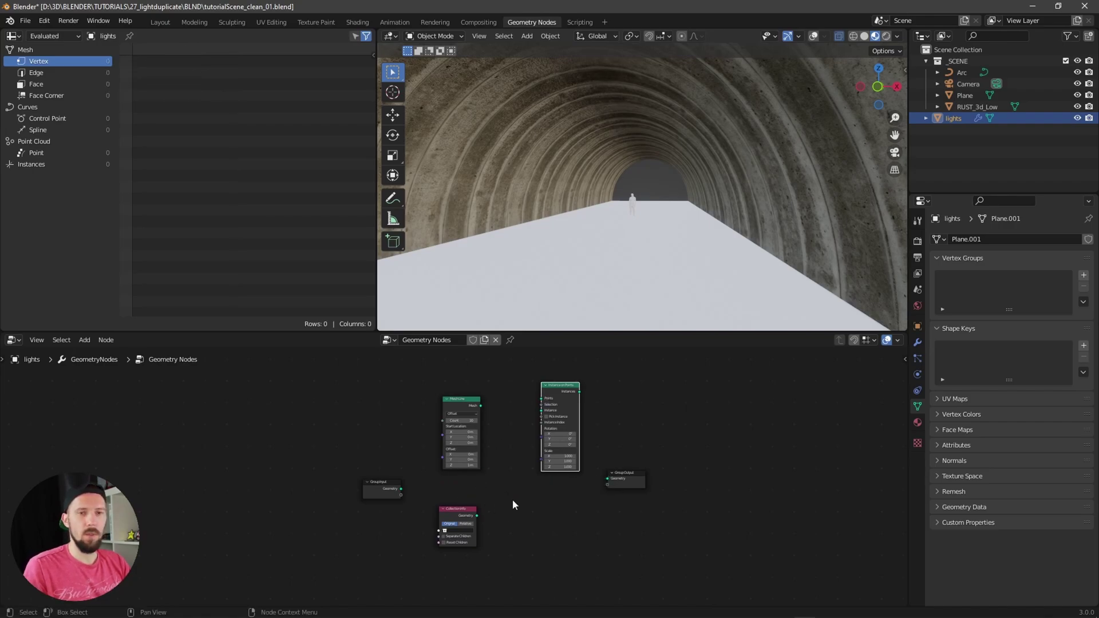
Add a point light to the scene.
click(676, 253)
key(shift+a)
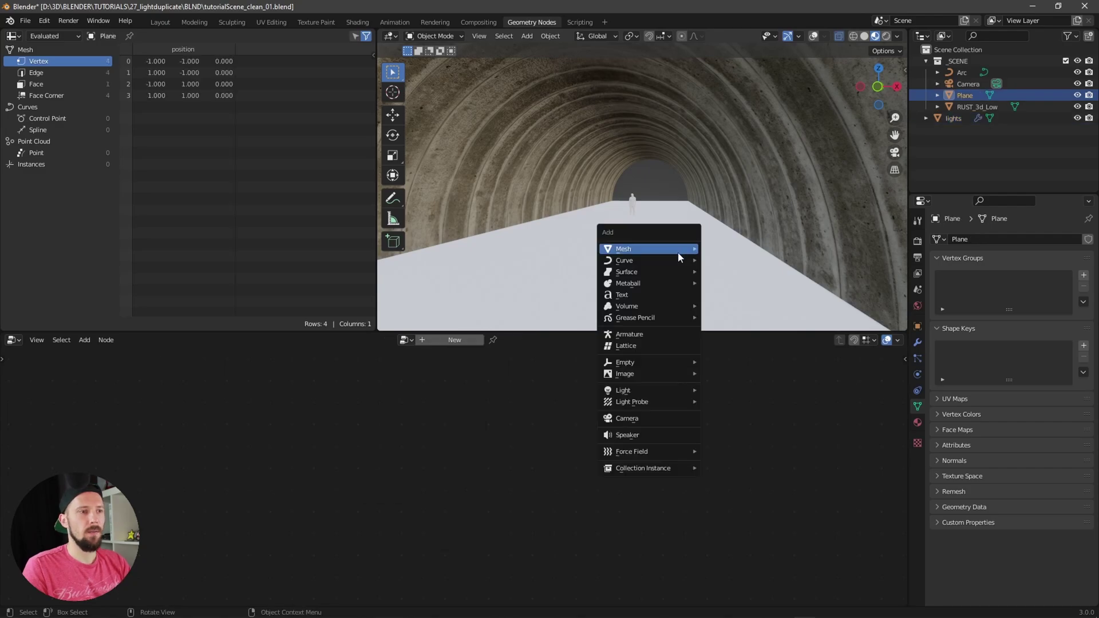
mouse_move(653, 391)
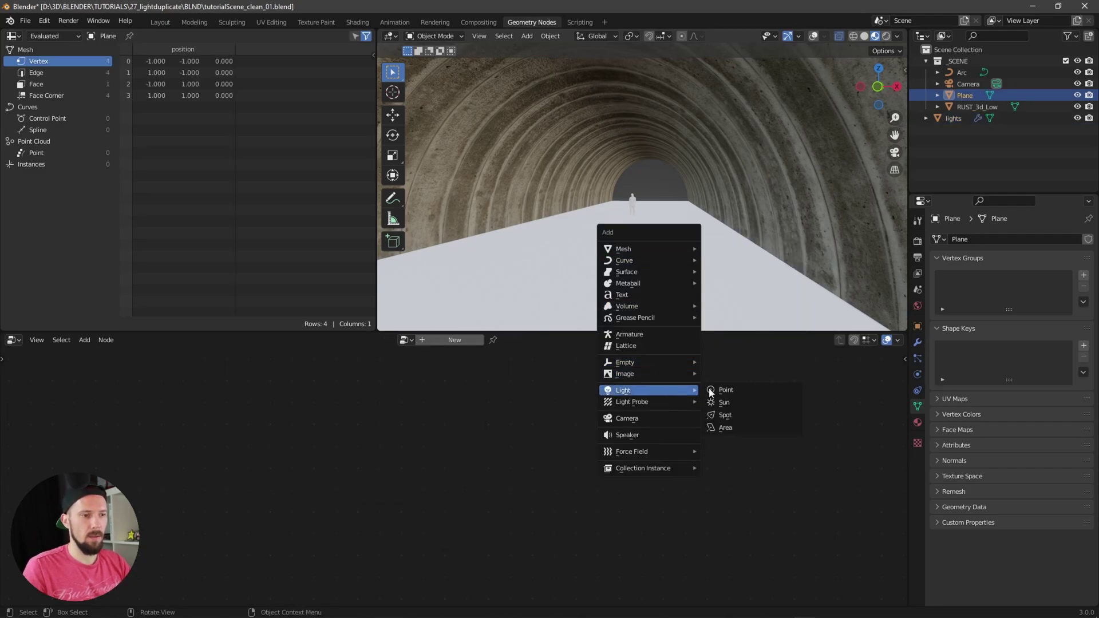
click(727, 391)
Move the point light into a new collection named _LIGHTS.
click(952, 153)
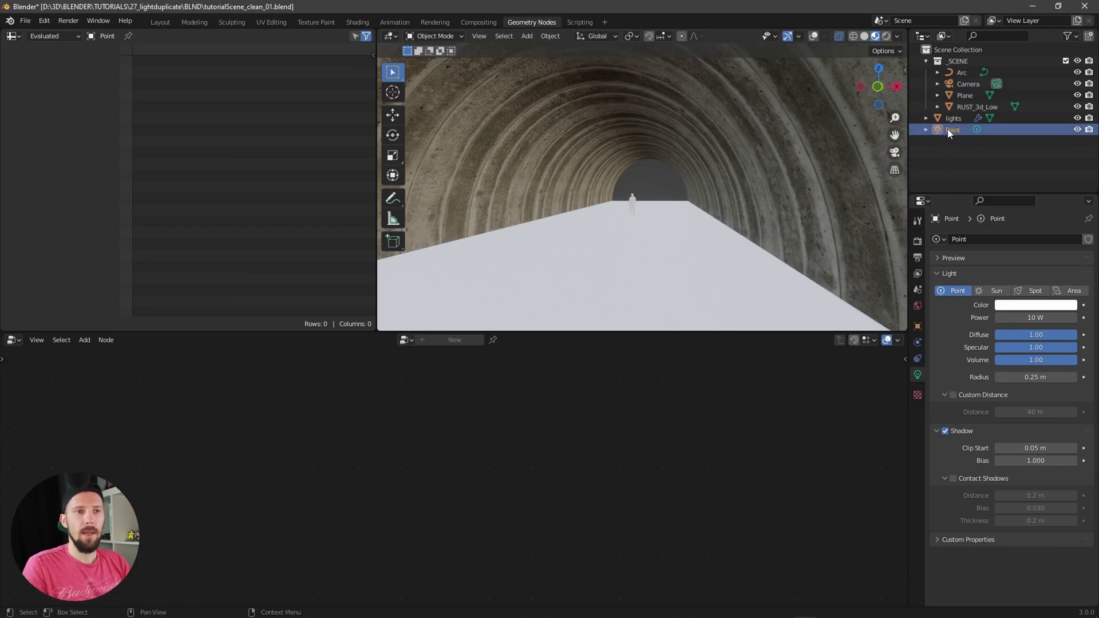
key(m)
click(949, 135)
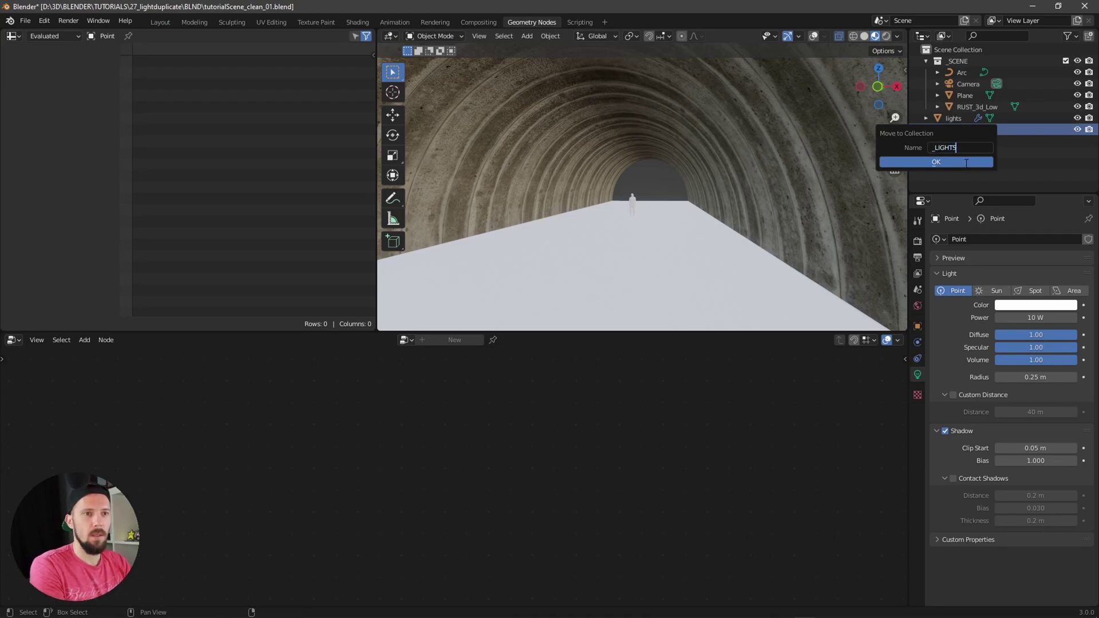
click(967, 164)
Rename the geometry nodes plane "gn_lights" and keep it selected.
click(955, 140)
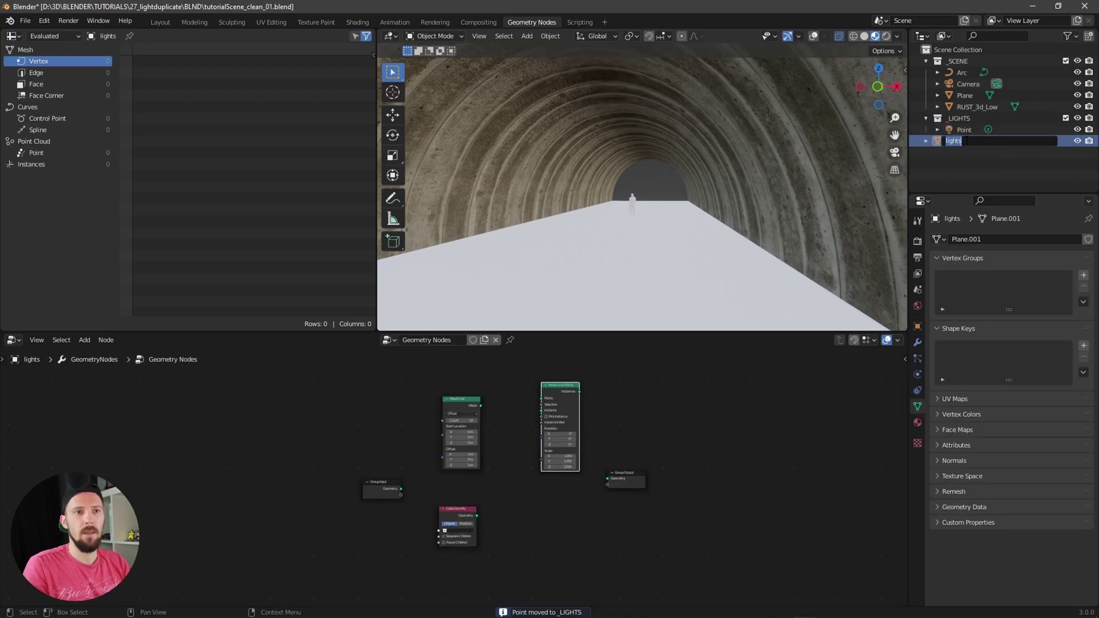
double_click(956, 141)
text(gn_)
key(Return)
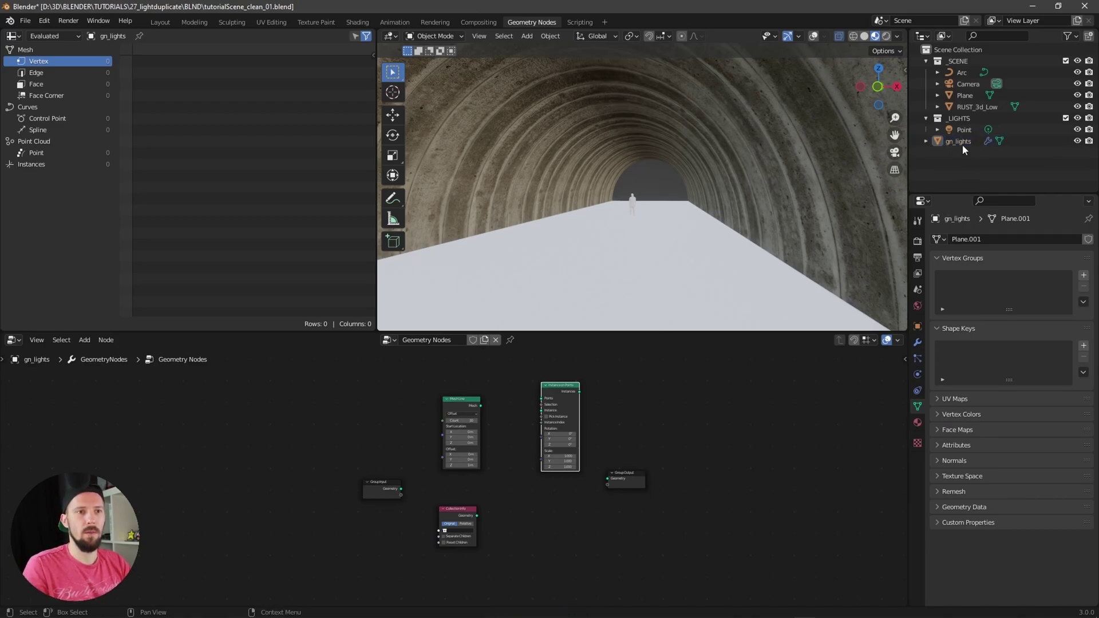
click(960, 142)
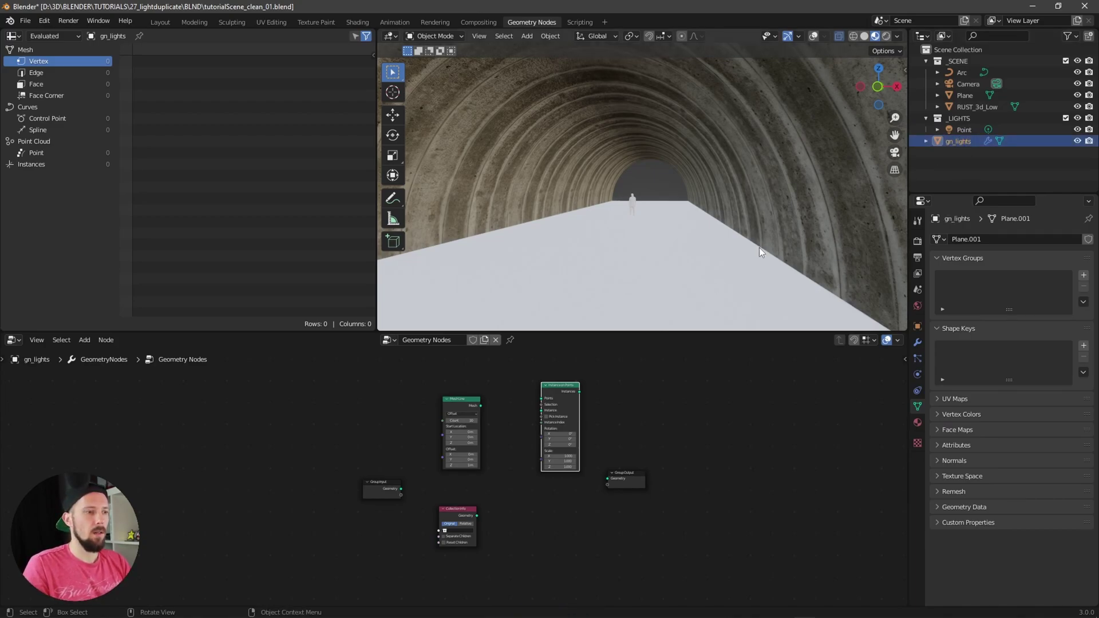
Connect Mesh Line to the Points input and Collection Info to the Instance input of Instance on Points.
click(959, 119)
scroll(535, 480, up, 3)
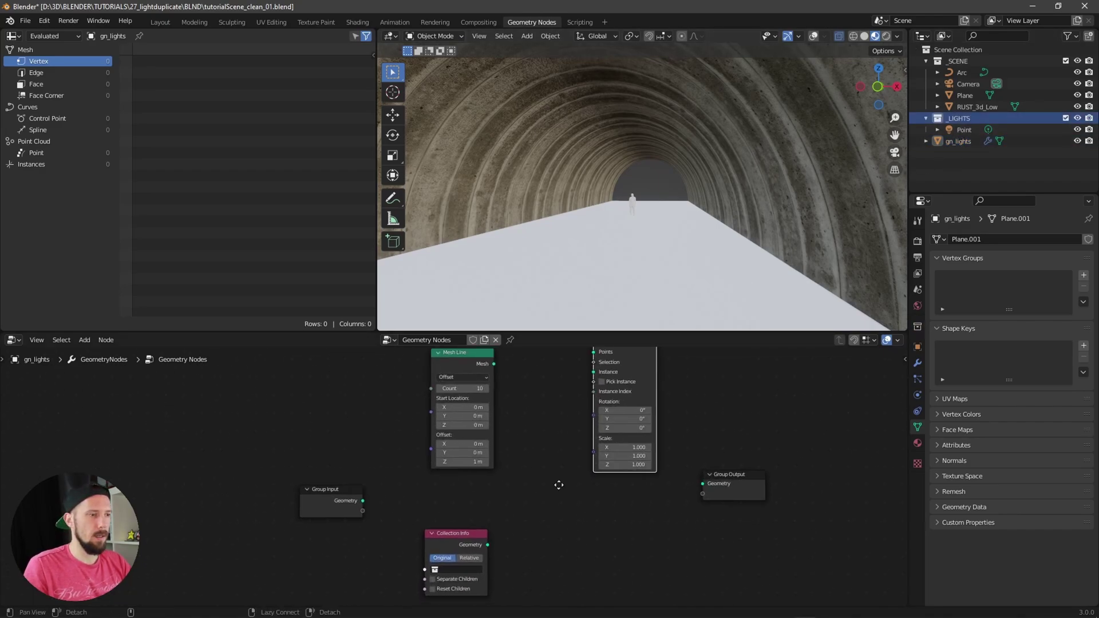
middle_drag(559, 485, 484, 411)
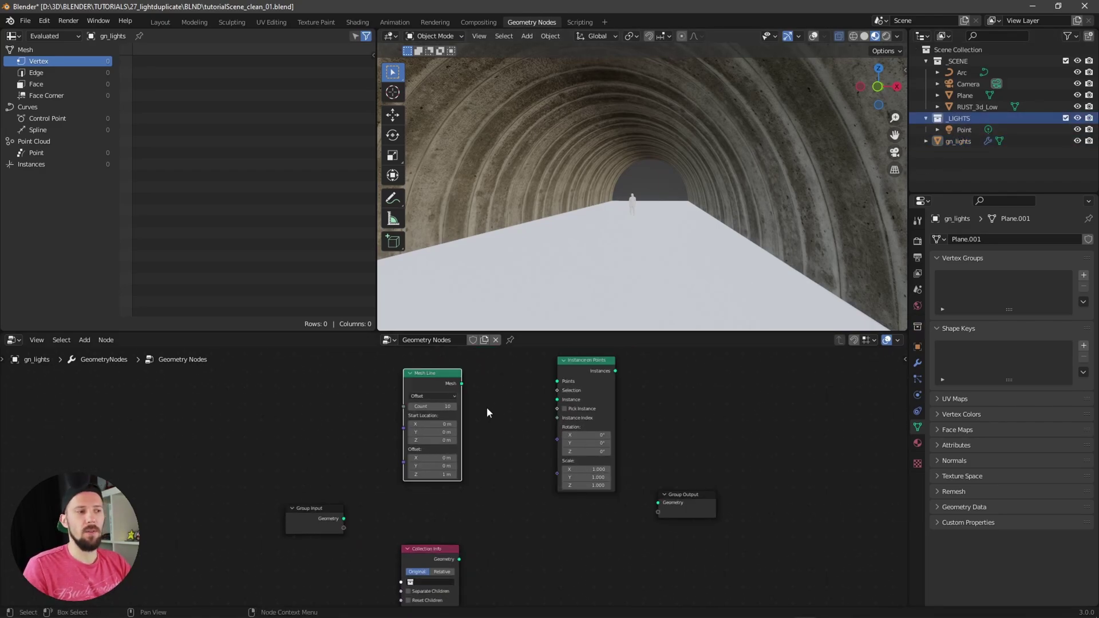
drag(441, 373, 558, 382)
drag(425, 556, 556, 400)
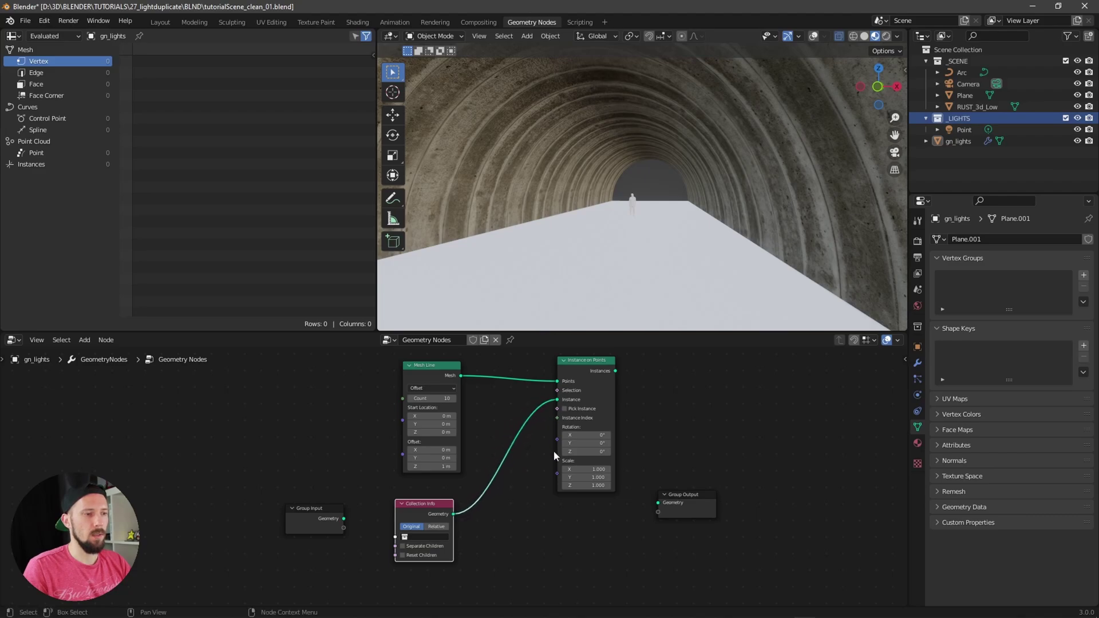
Assign the _LIGHTS collection to the Collection Info node and connect the Instance on Points output to Group Output.
click(429, 536)
click(447, 452)
drag(665, 496, 746, 409)
drag(616, 369, 739, 415)
Display the tunnel scene in Rendered viewport shading with the figure in view.
scroll(726, 284, down, 3)
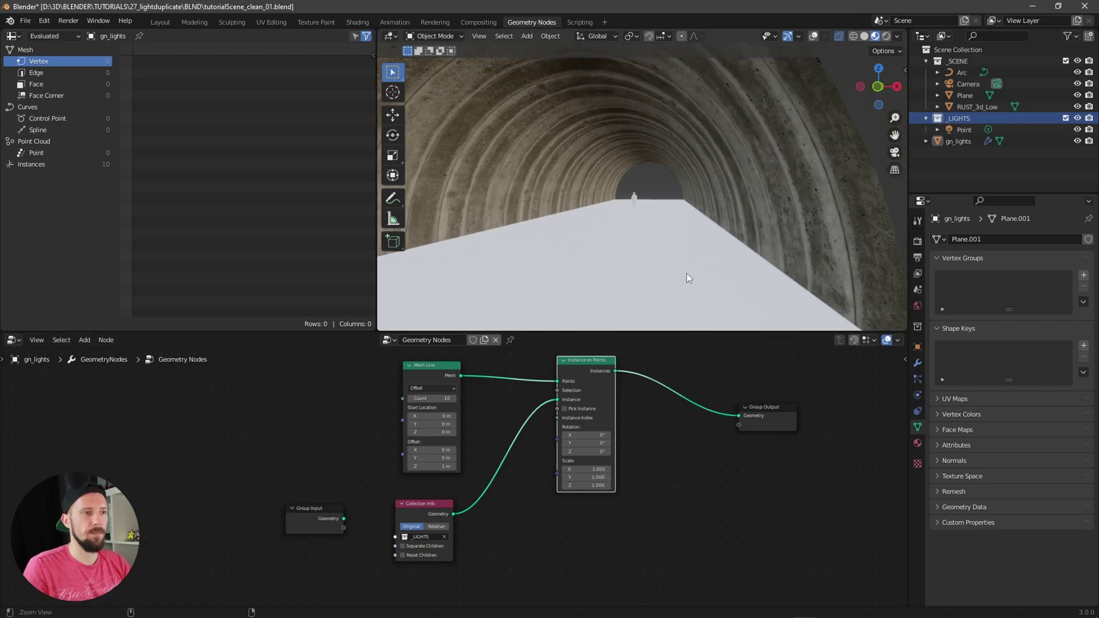
mouse_move(666, 266)
middle_down()
mouse_move(651, 274)
mouse_move(676, 245)
middle_up()
key(z)
click(654, 209)
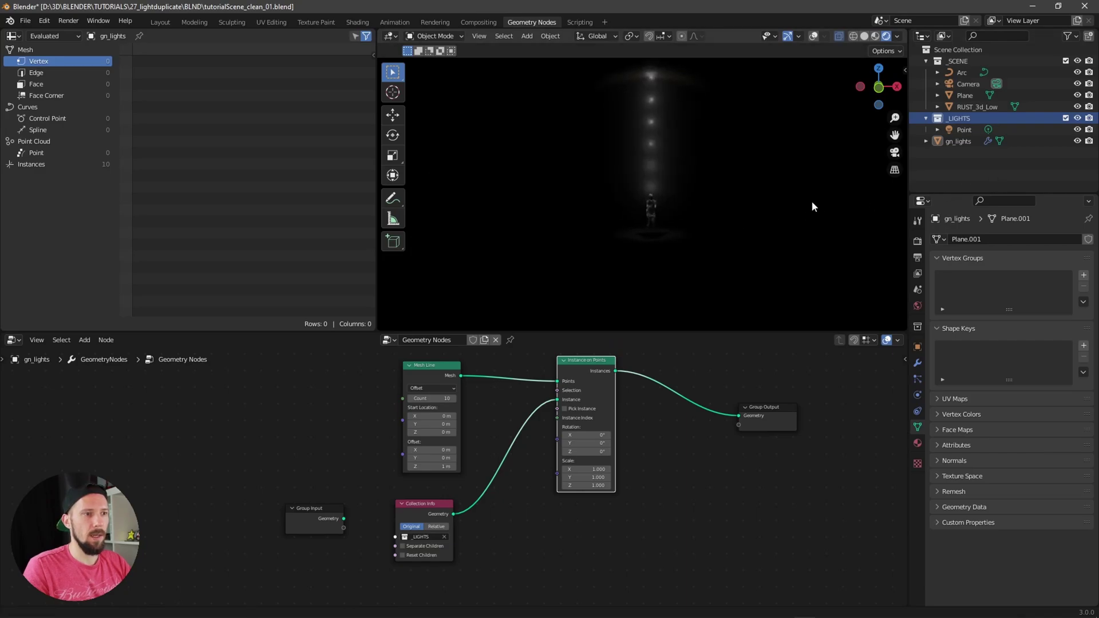
Set the power of the point light to 100 W.
click(964, 129)
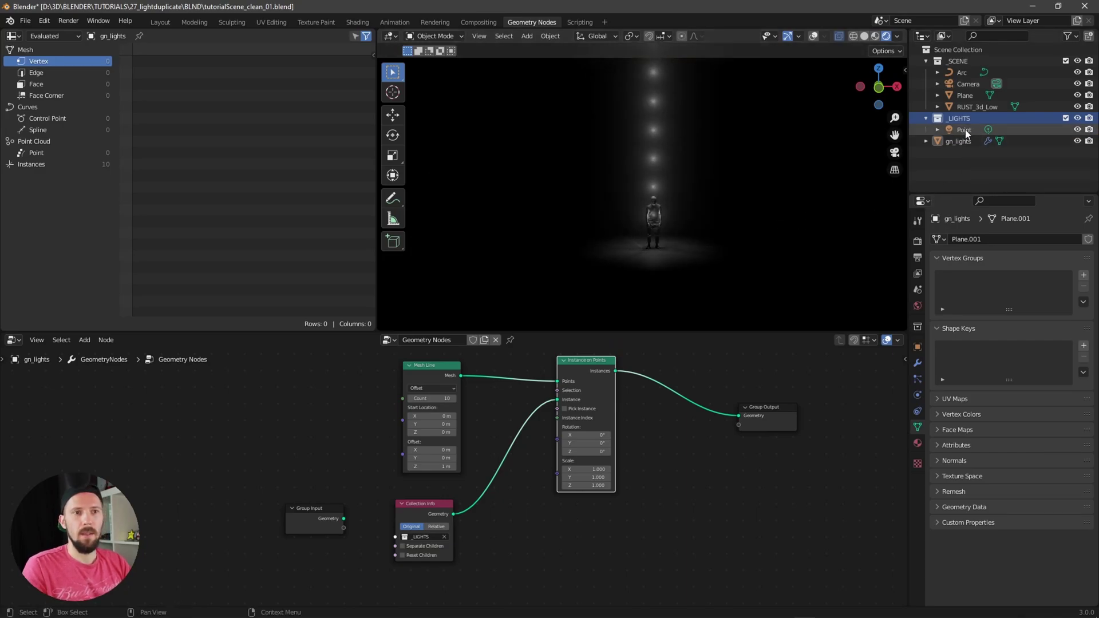
click(1036, 318)
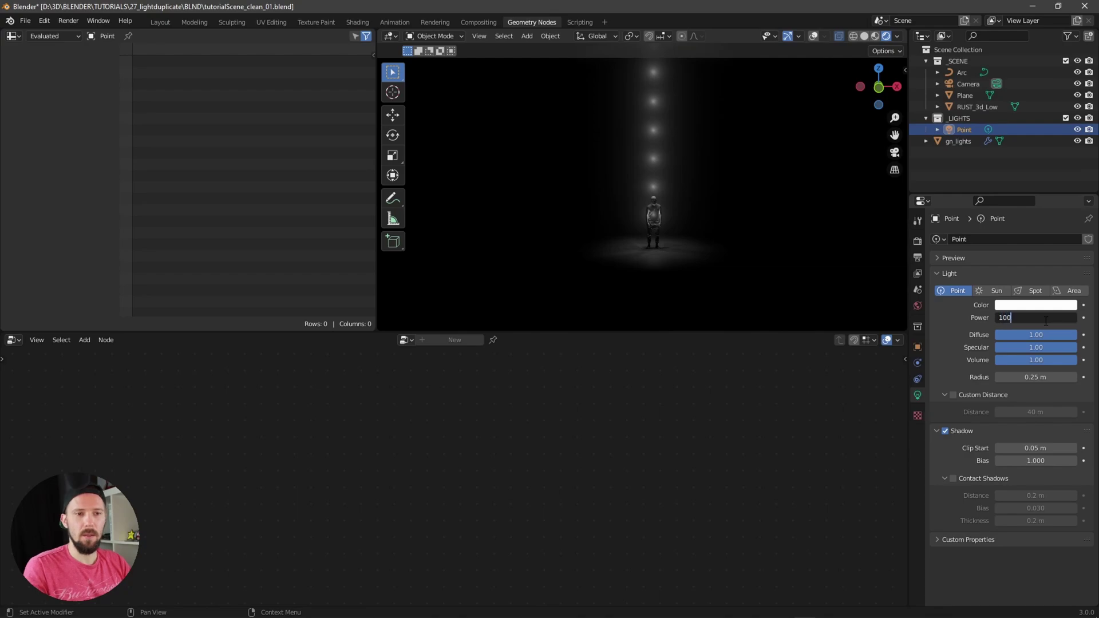
text(100)
key(Return)
ctrl+middle_drag(756, 248, 704, 225)
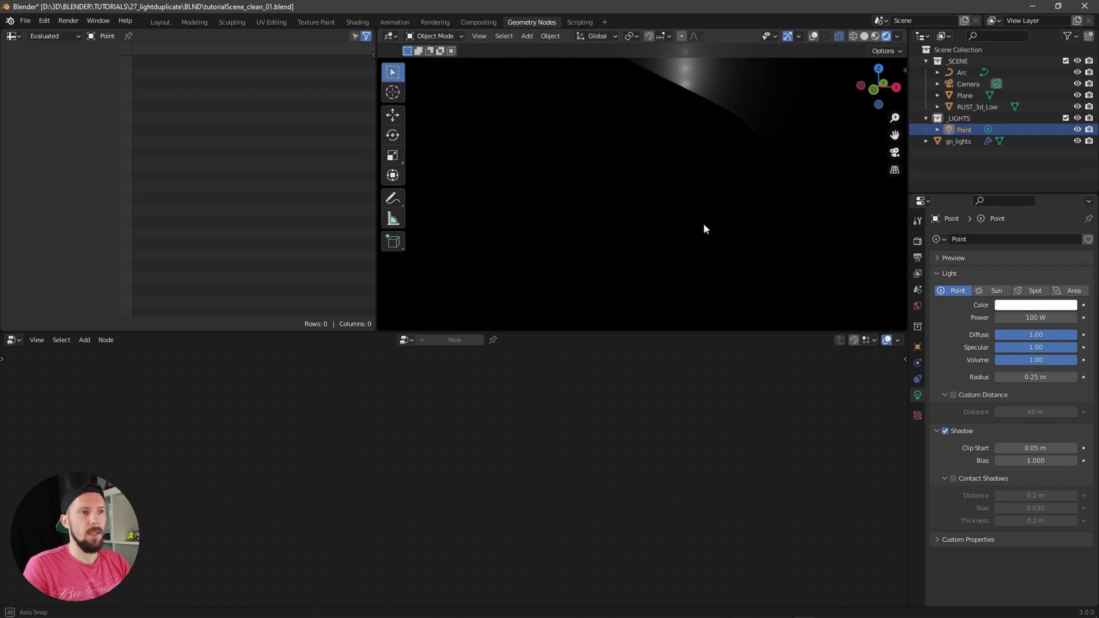
Switch the Mesh Line node of gn_lights to End Points mode and set its start location Y to 25 m.
click(958, 141)
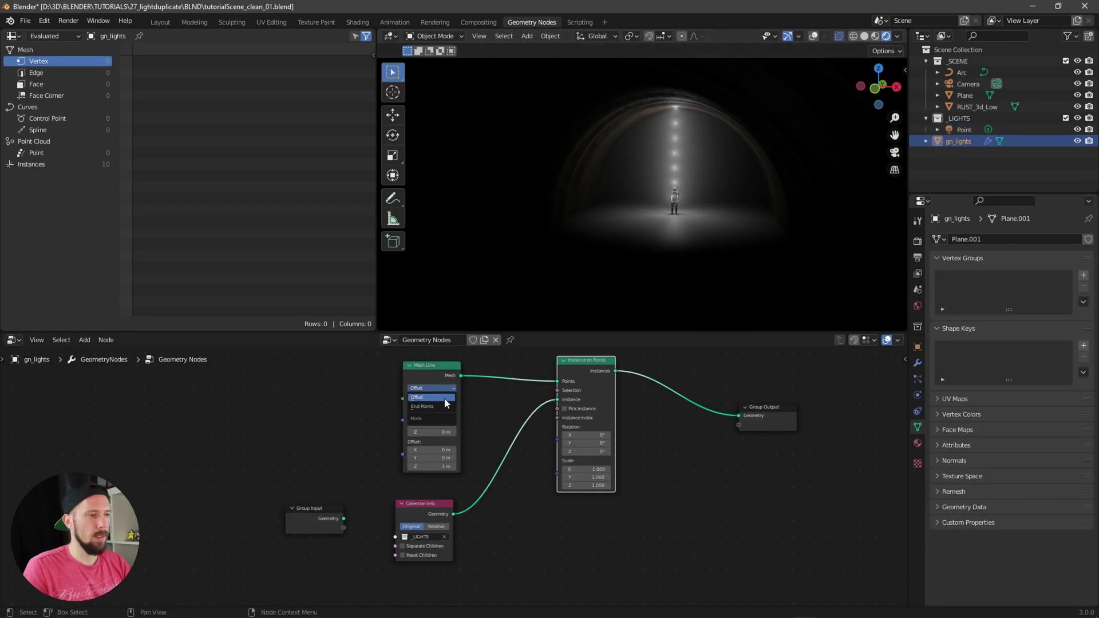
click(439, 407)
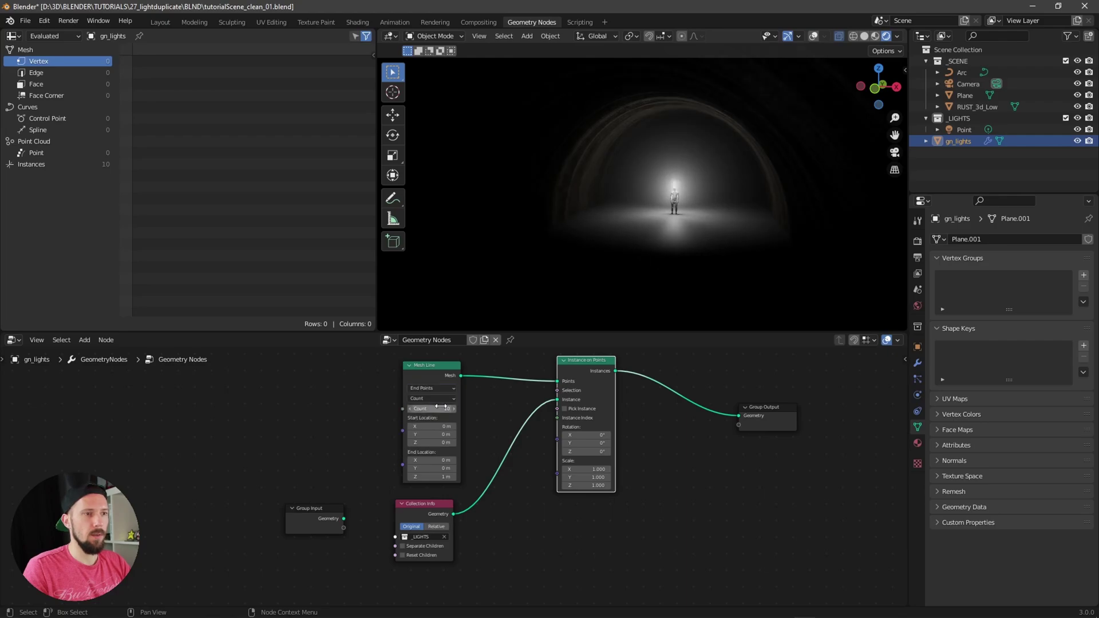
mouse_move(486, 431)
alt+mouse_down()
mouse_move(474, 423)
mouse_move(567, 397)
alt+mouse_up()
text(2)
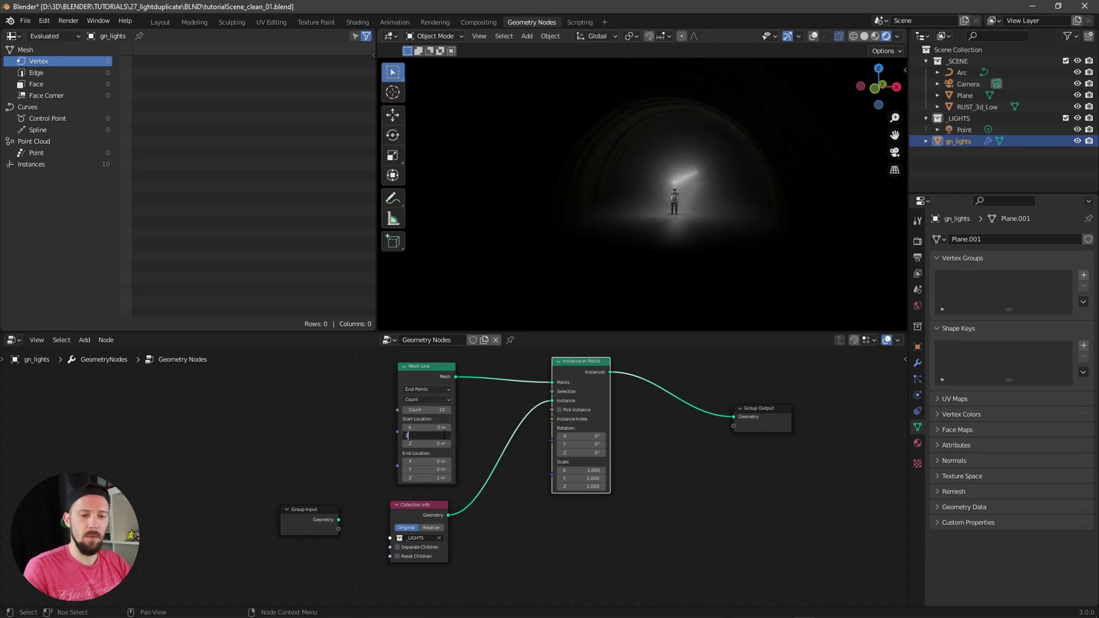
text(5)
key(Return)
Set the Mesh Line's end location to Z 0 m and Y -25 m.
click(449, 477)
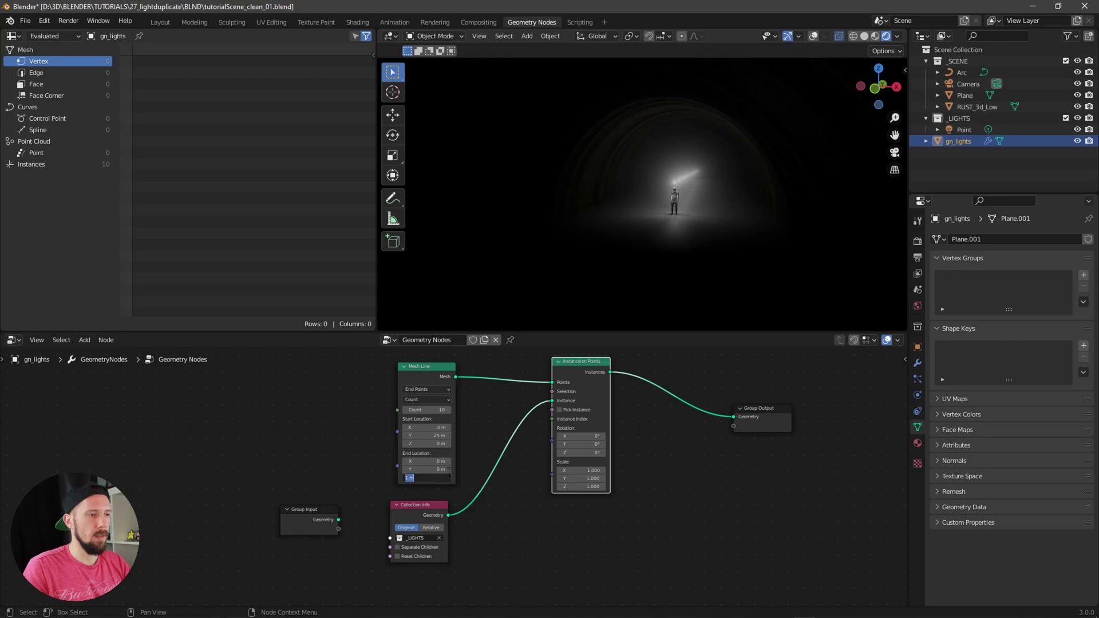
text(0)
key(Return)
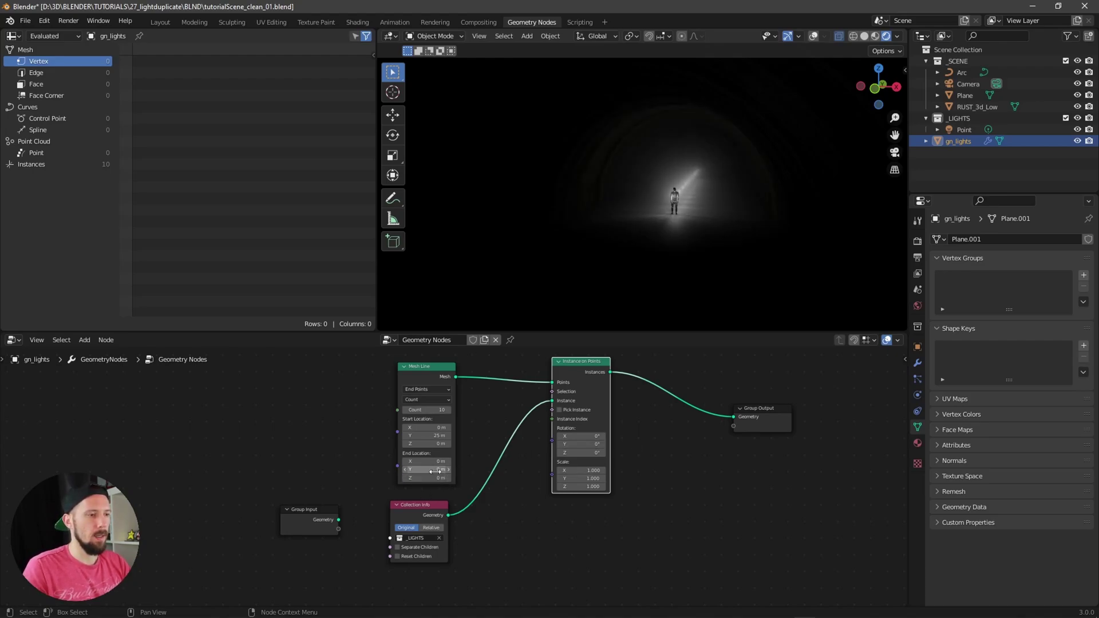
click(435, 470)
text(-25)
key(Return)
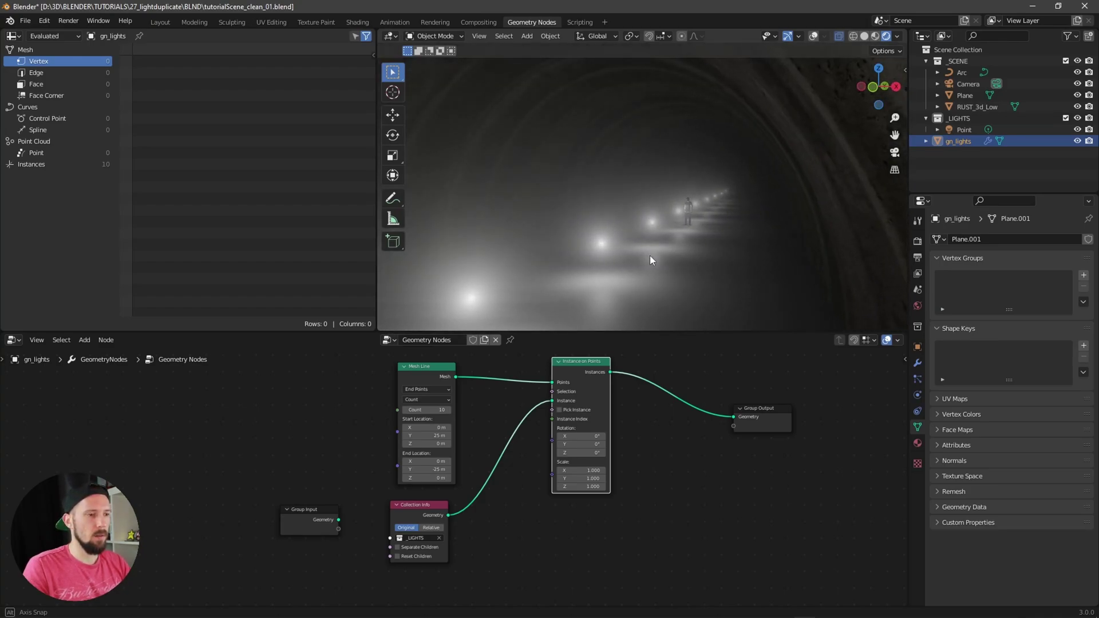
Raise the line of lights by setting both the start and end location Z of the Mesh Line to 5 m.
ctrl+middle_drag(642, 420, 653, 466)
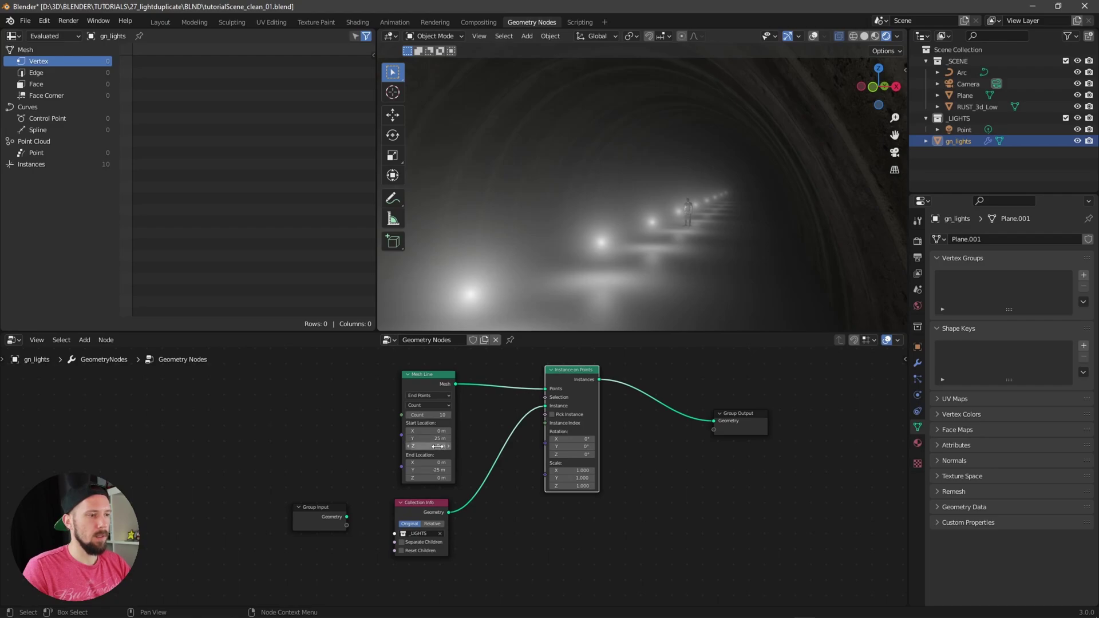
drag(438, 446, 471, 434)
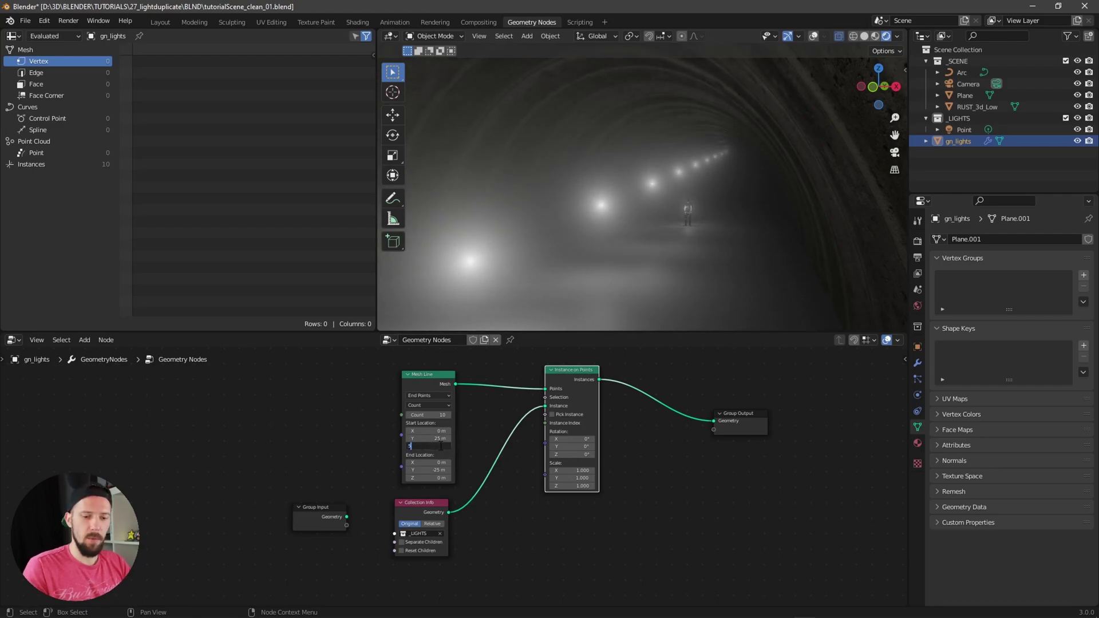
key(Return)
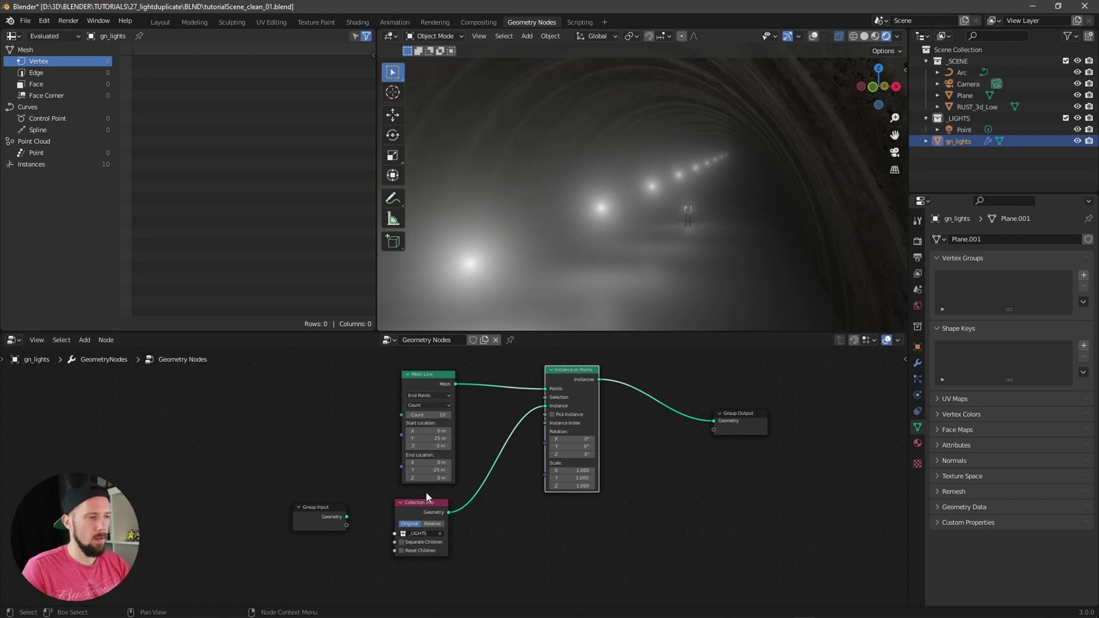
click(430, 456)
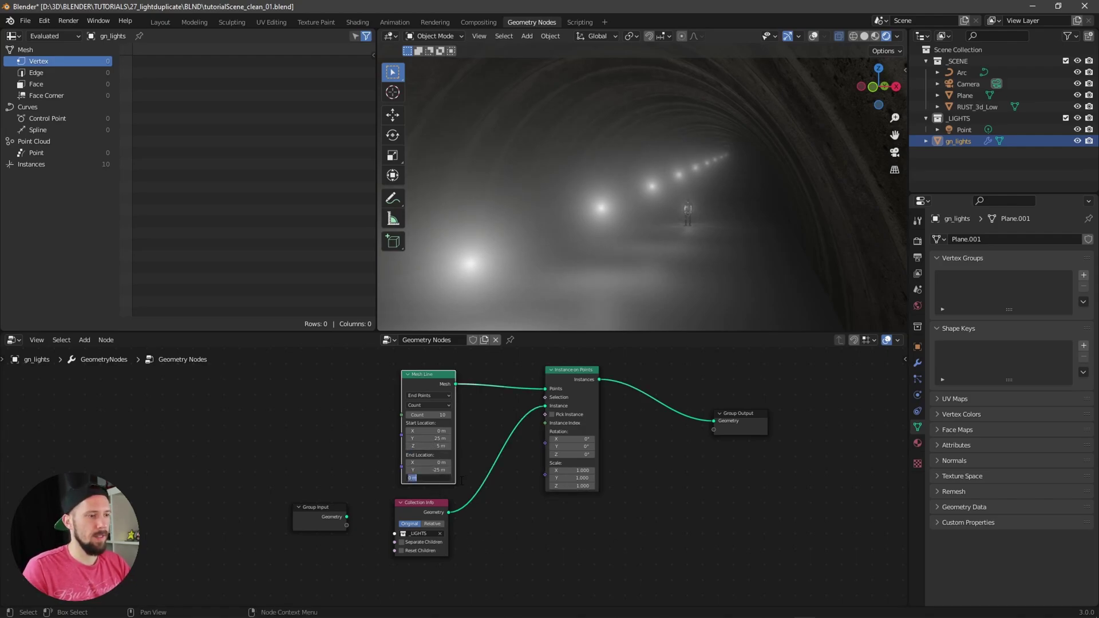
text(5)
key(Return)
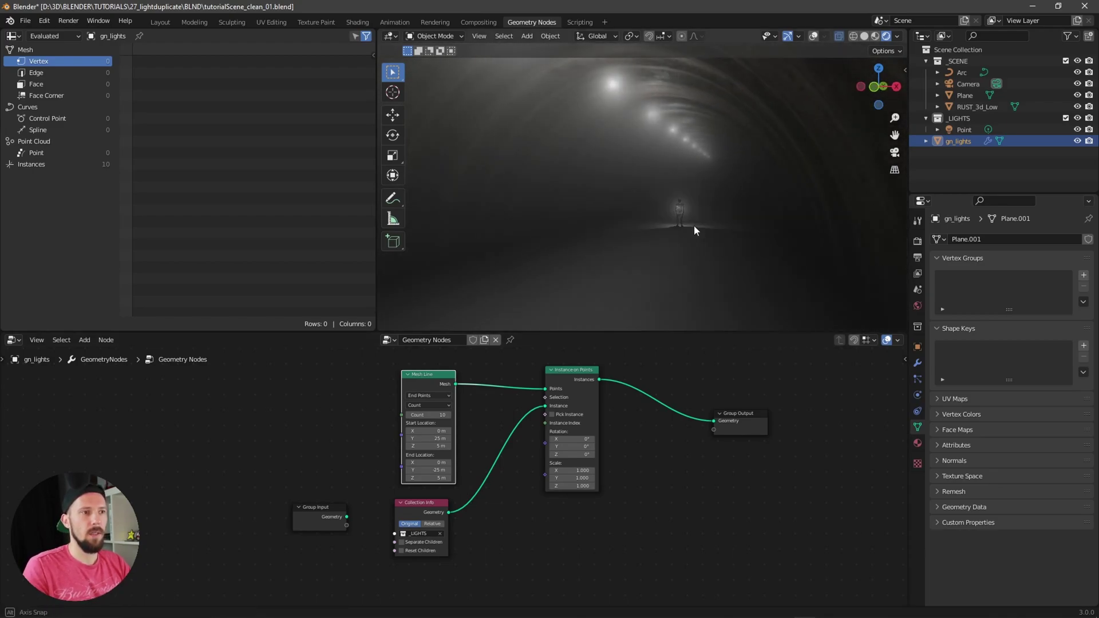
Exclude the _LIGHTS collection from the view layer to check the tunnel without the original point light.
click(995, 150)
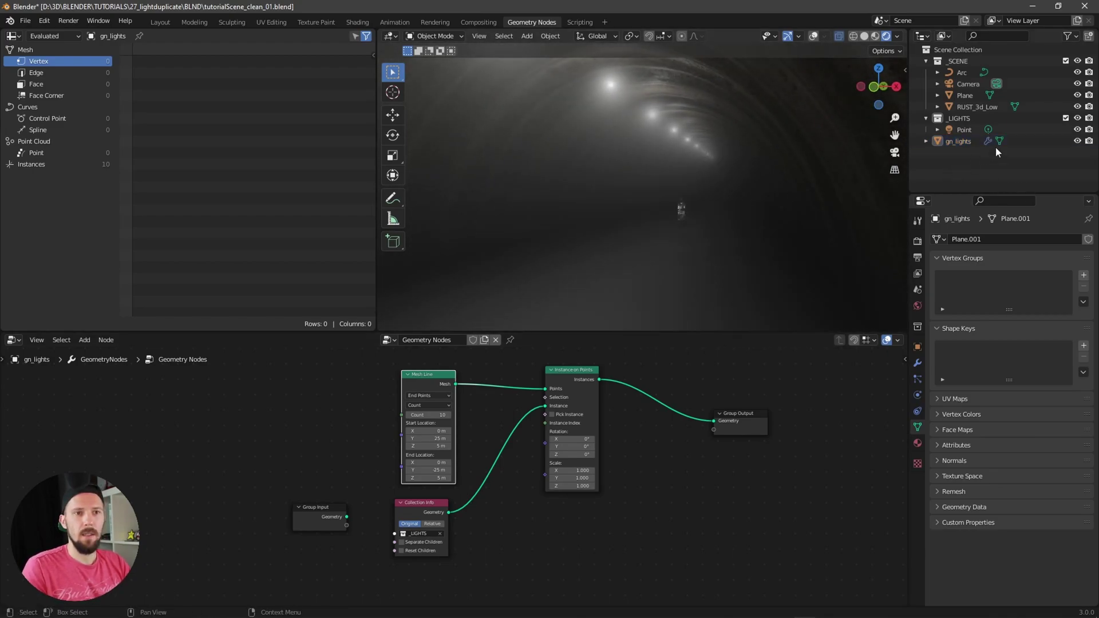
click(1066, 117)
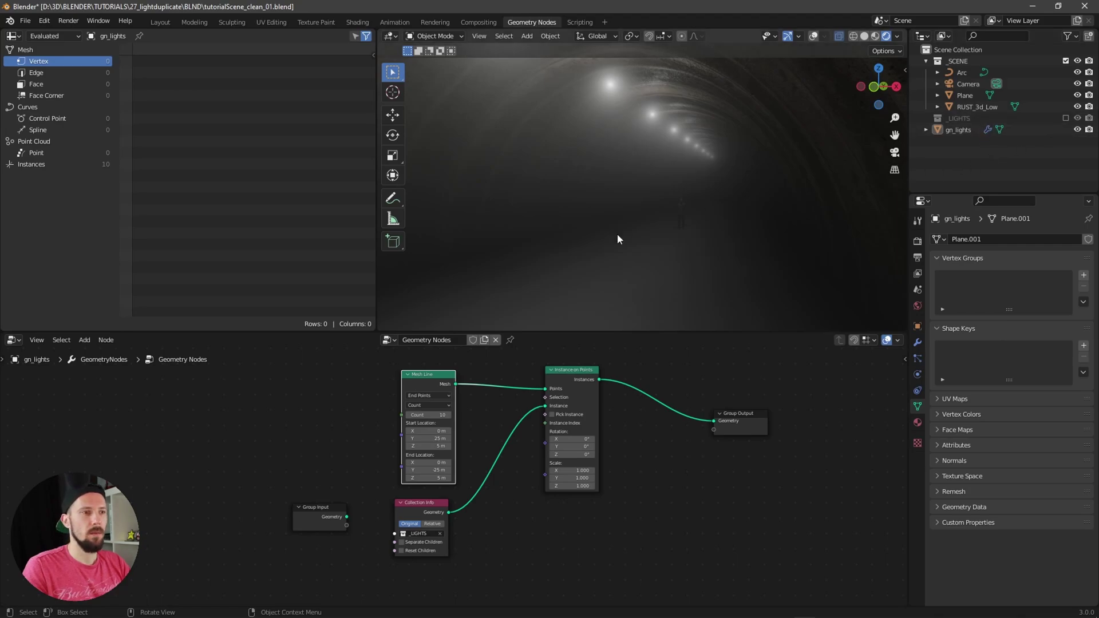
middle_drag(617, 235, 760, 212)
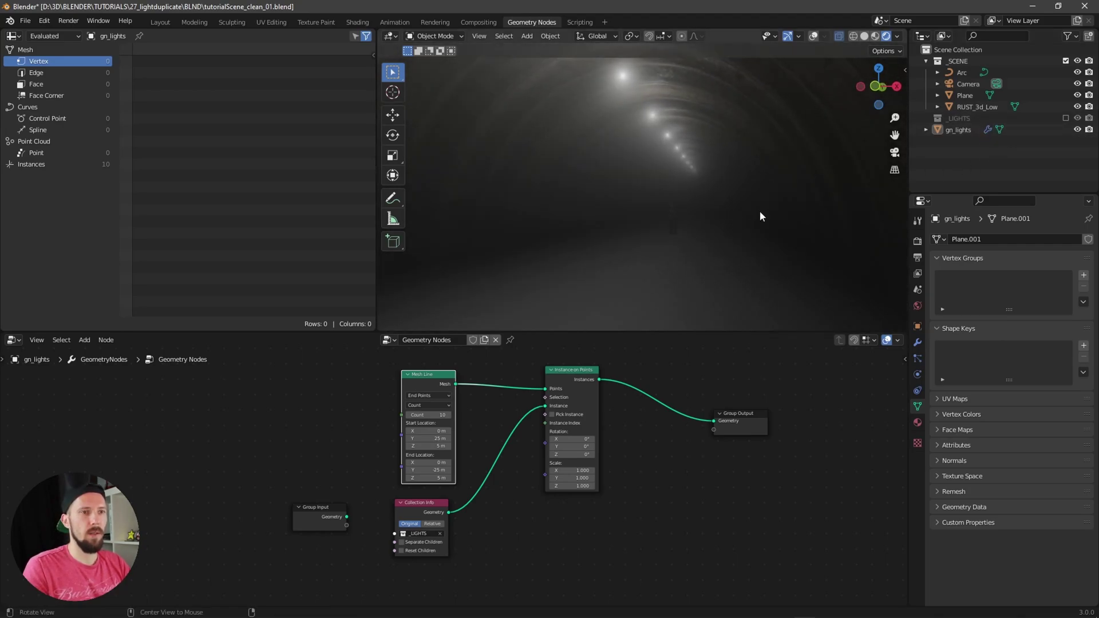
Re-enable the _LIGHTS collection in the view layer and duplicate its point light in place.
click(1008, 127)
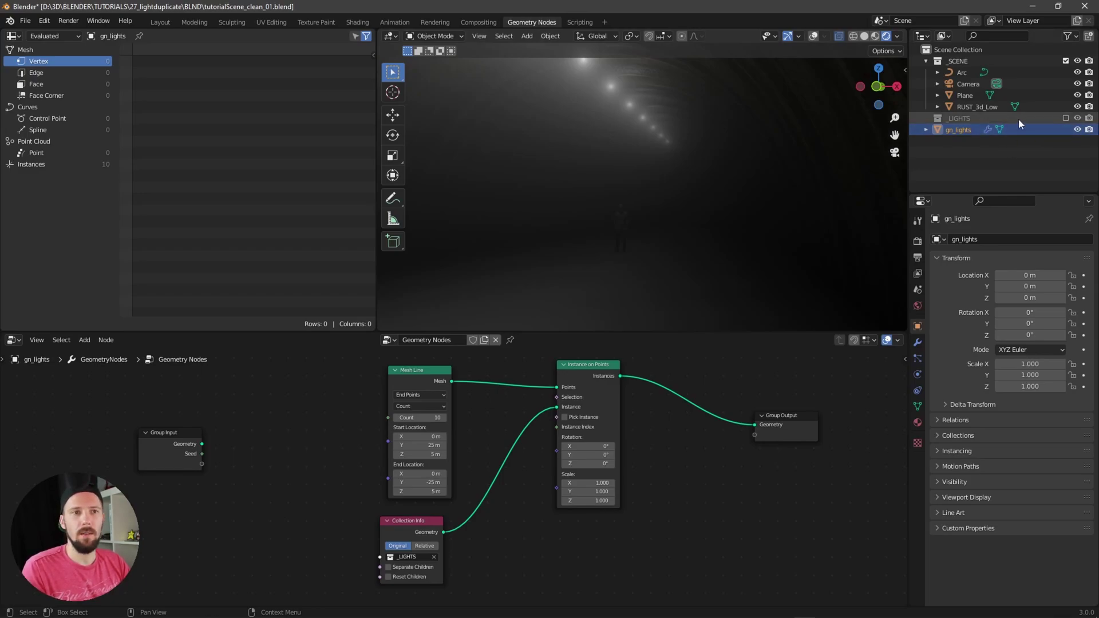
click(1066, 118)
click(962, 129)
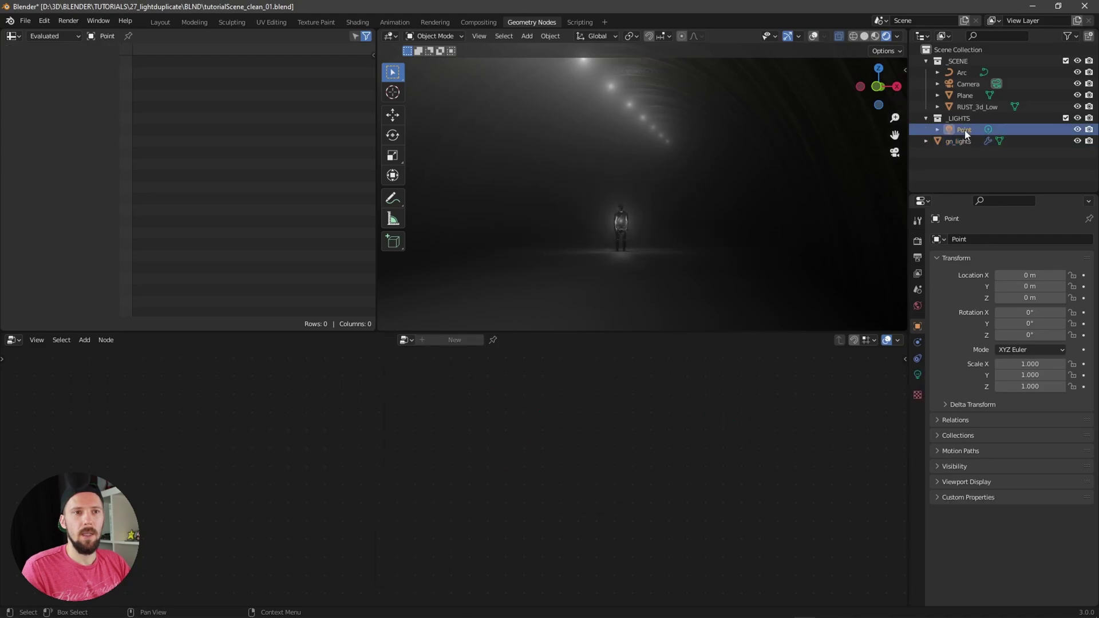
key(shift+d)
right_click(699, 213)
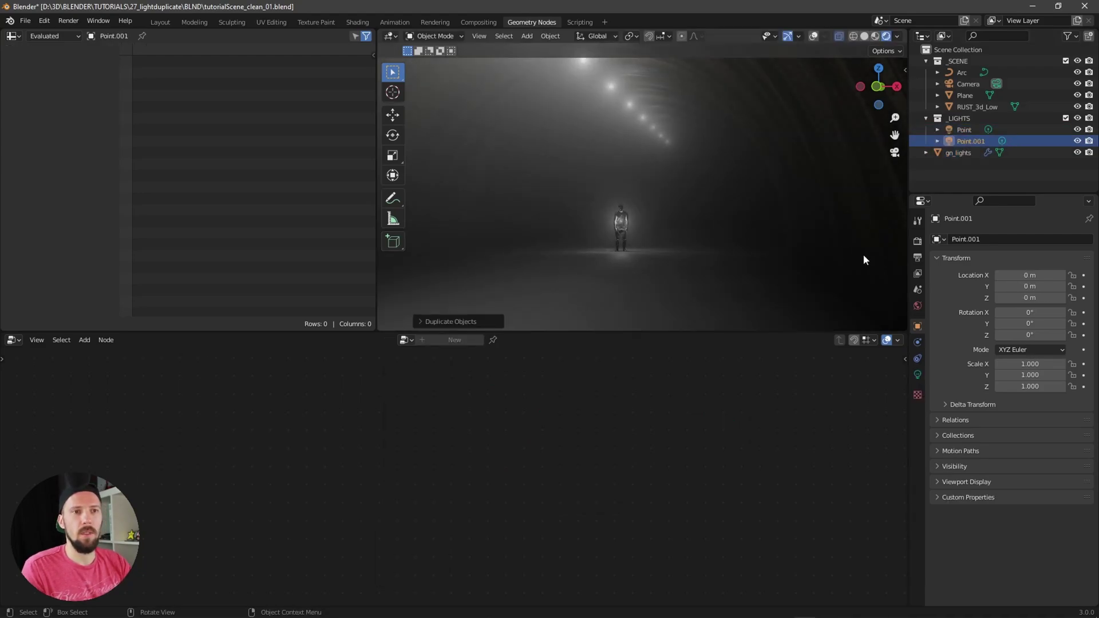
Change the color of the duplicated point light to blue.
click(917, 374)
click(1020, 307)
drag(1026, 166, 1039, 174)
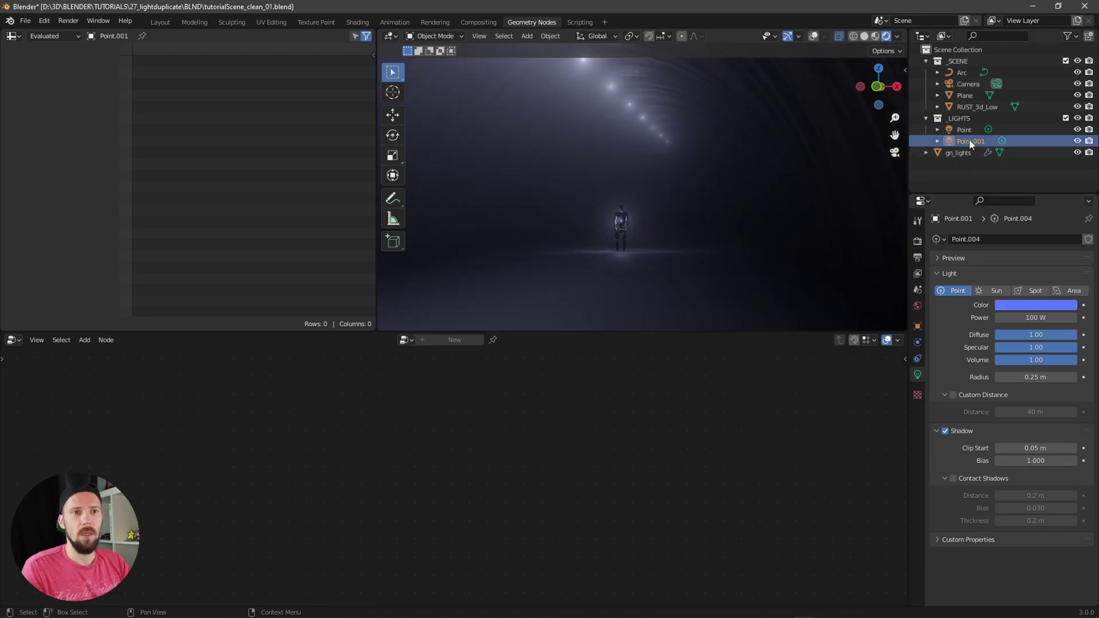
Duplicate the blue point light in place and change the new copy's color to pink.
key(shift+d)
right_click(724, 229)
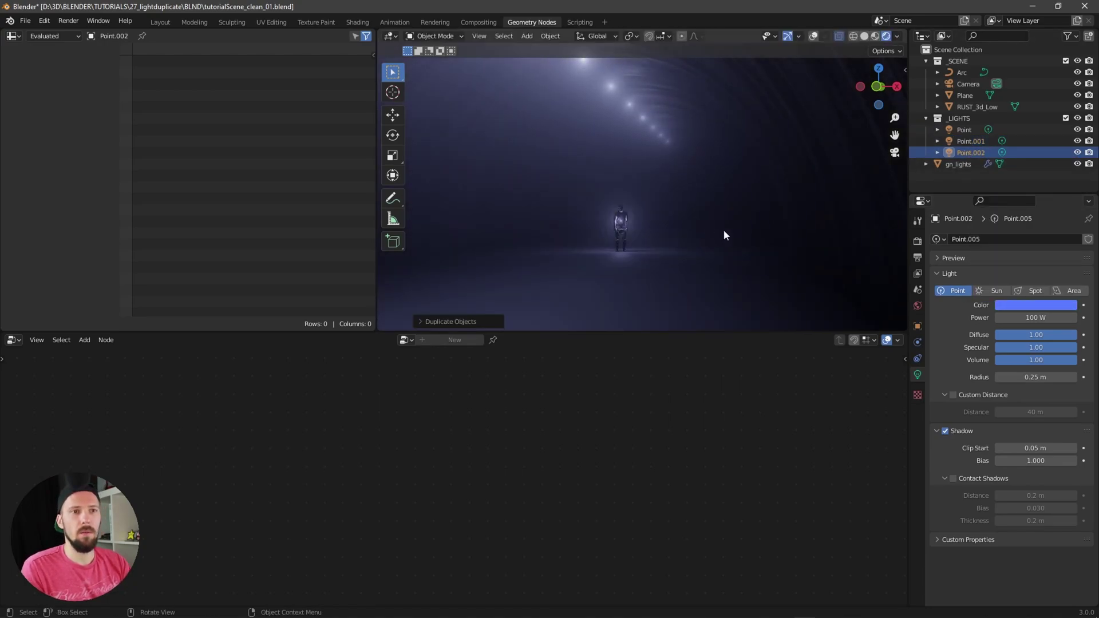
click(1013, 307)
drag(1040, 175, 1031, 228)
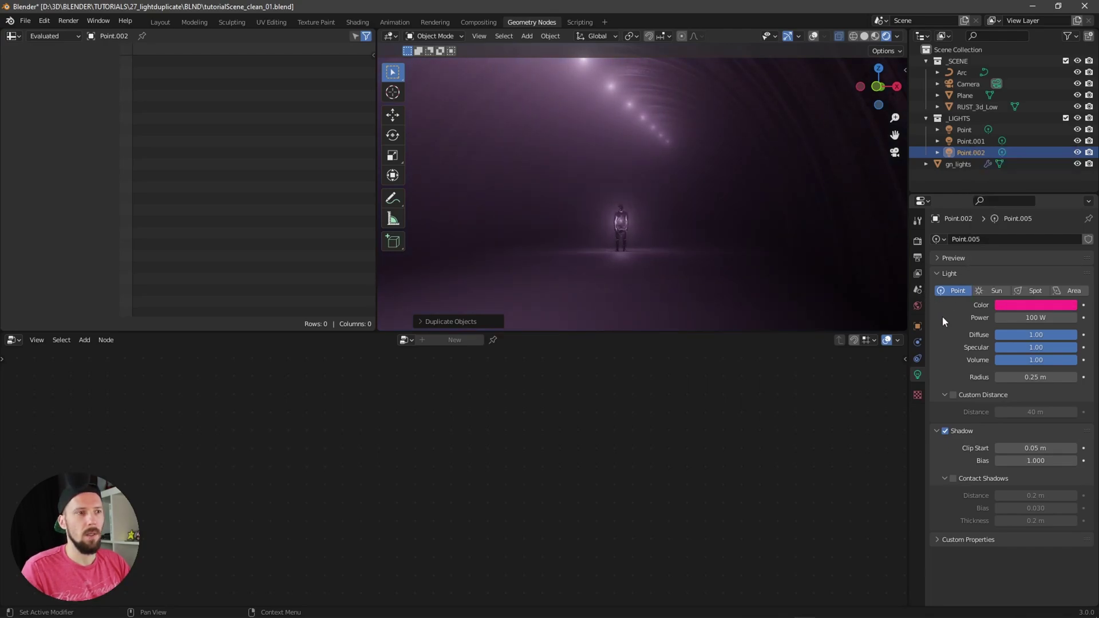
Exclude the _LIGHTS collection again and, for gn_lights, enable Separate Children on Collection Info and Pick Instance on Instance on Points.
click(1065, 117)
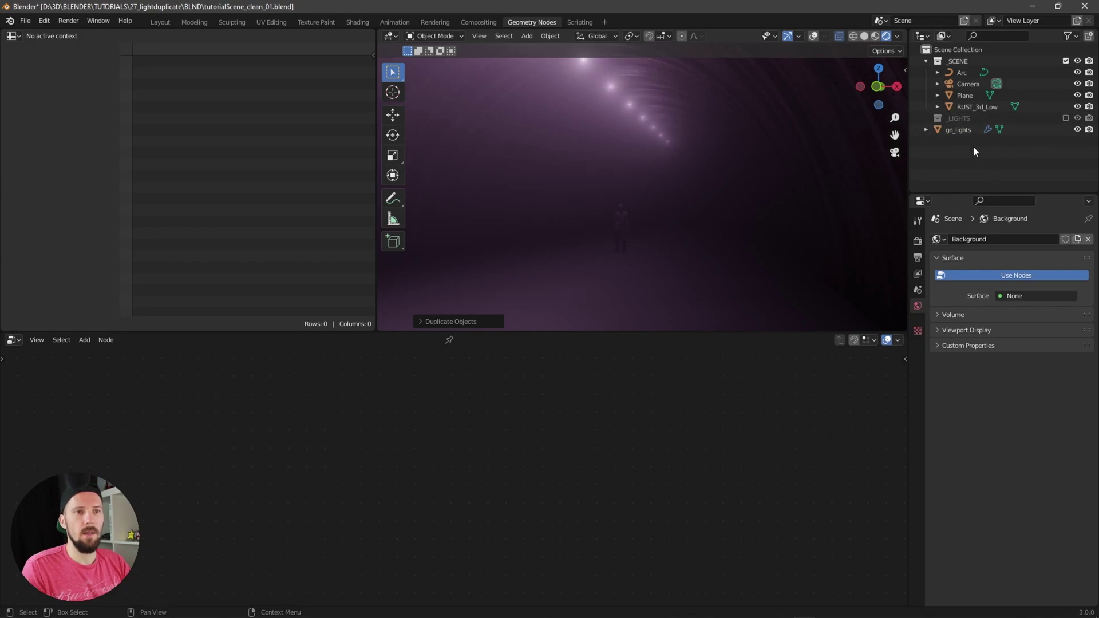
click(958, 129)
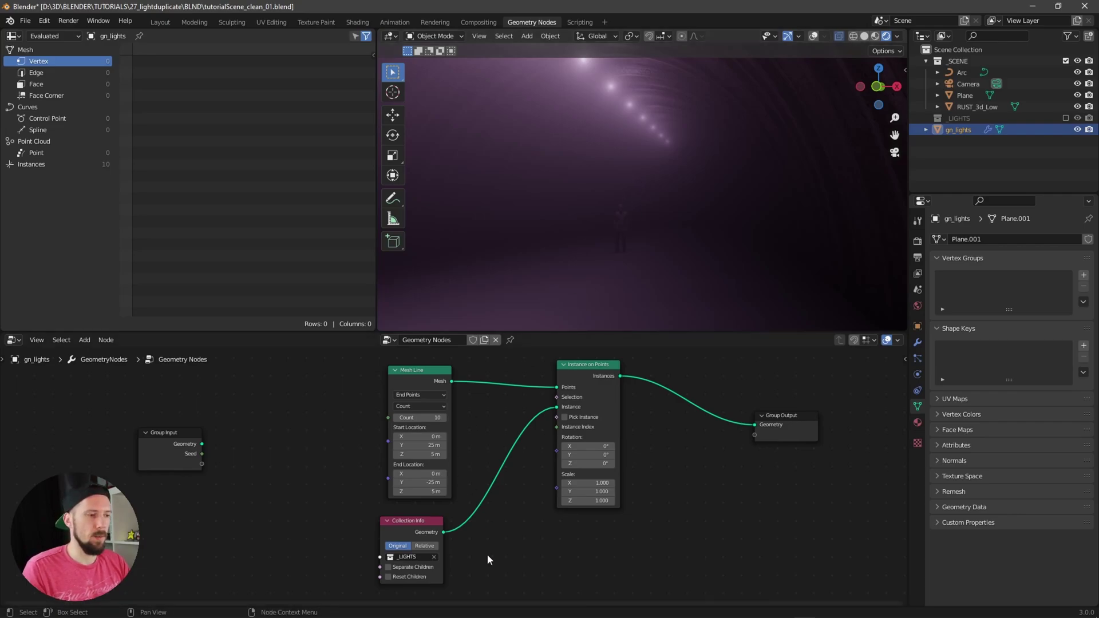
click(388, 567)
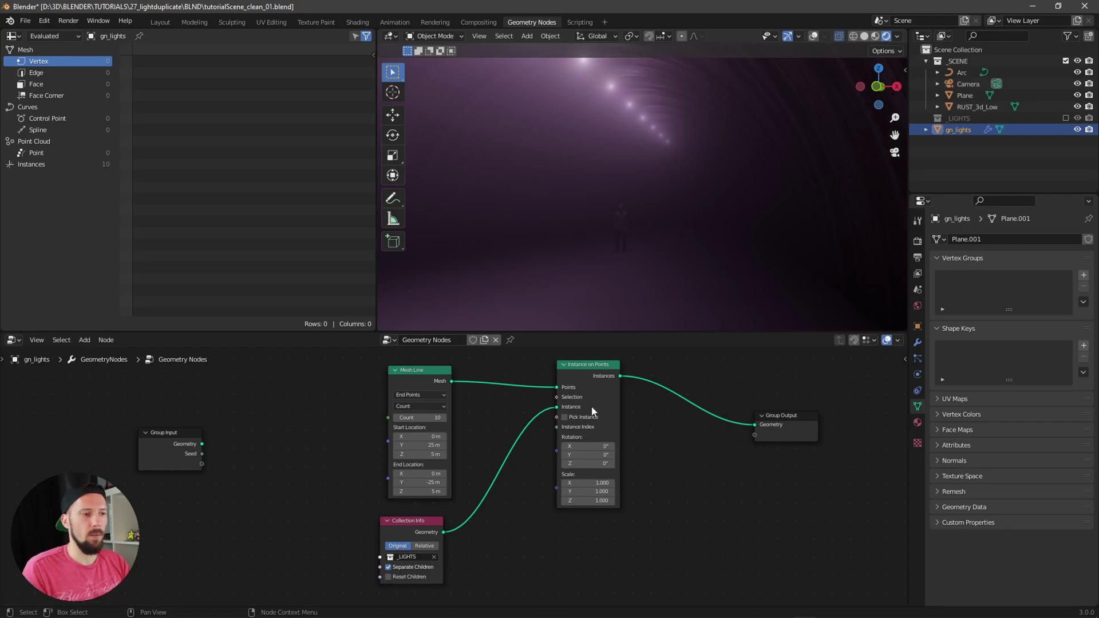
click(565, 418)
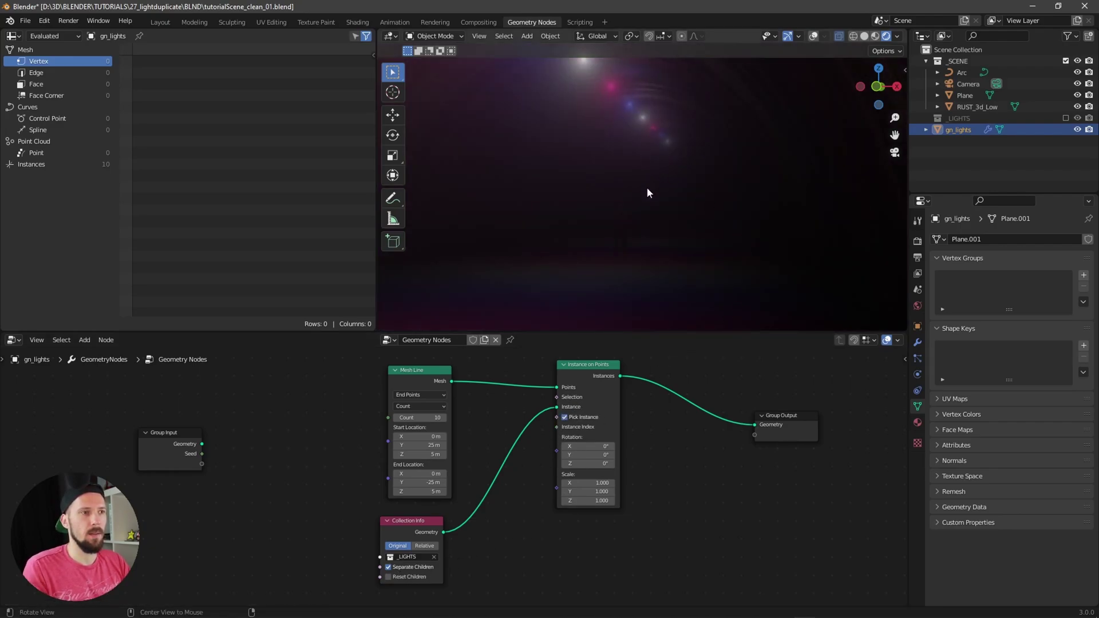
mouse_move(647, 187)
middle_down()
mouse_move(657, 204)
mouse_move(626, 188)
mouse_move(603, 200)
mouse_move(648, 202)
middle_up()
Add a Random Value node beside Collection Info and connect its Value to the Instance Index of Instance on Points.
key(shift+a)
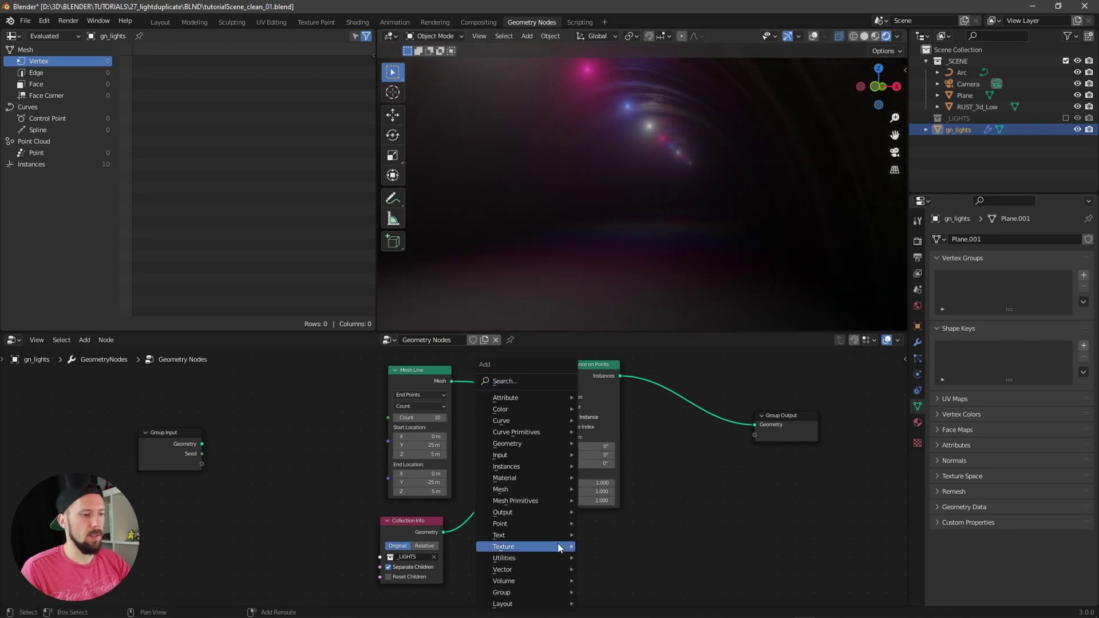
click(516, 380)
text(v)
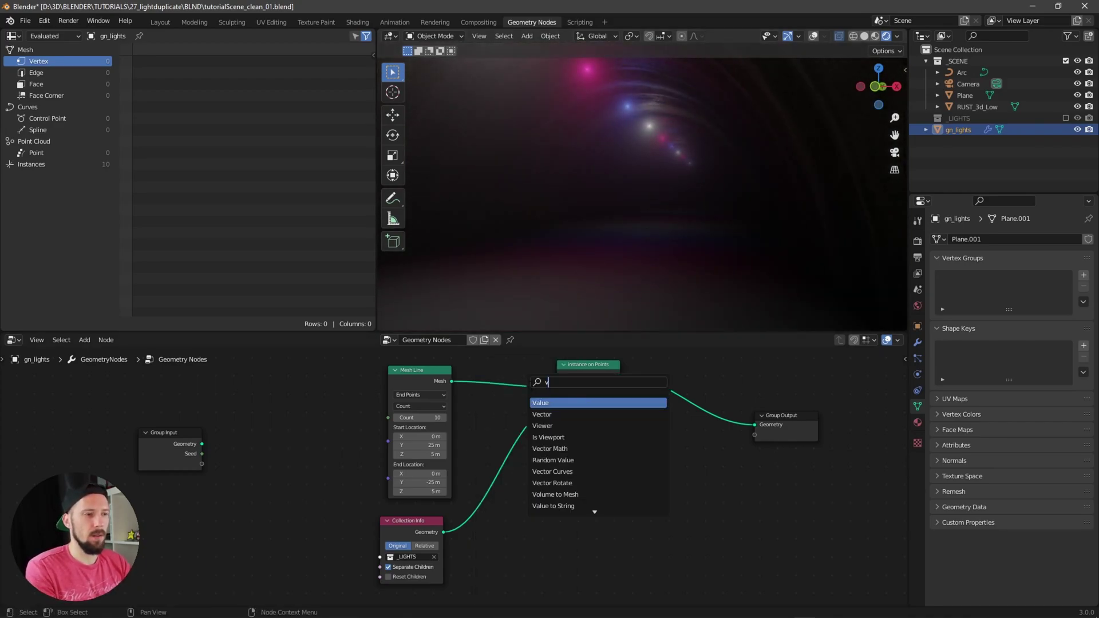
key(BackSpace)
text(rand)
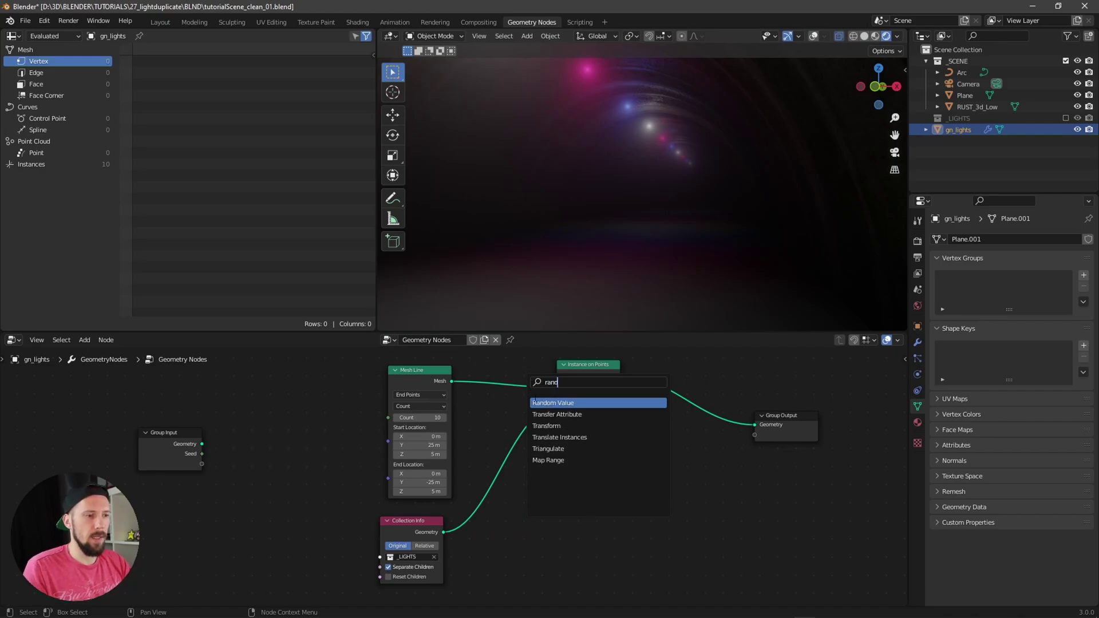
click(555, 403)
click(543, 535)
drag(538, 537, 555, 427)
Set the Random Value node's range to a Min of 1.200 and a Max of 3.000.
middle_drag(599, 533, 612, 513)
click(532, 544)
text(1)
key(Return)
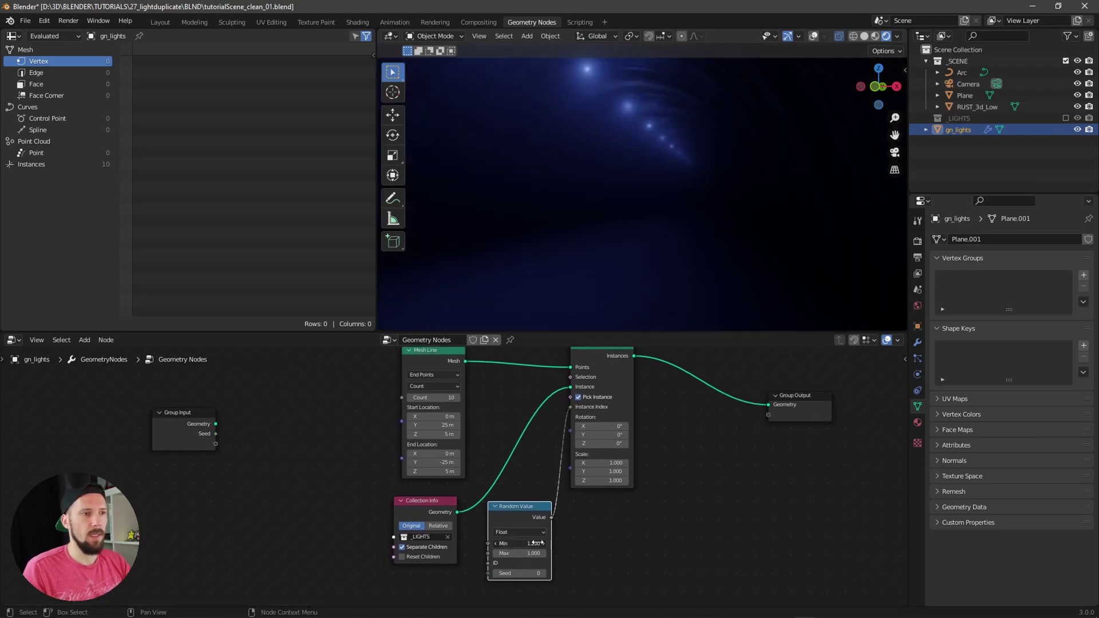
drag(535, 543, 541, 543)
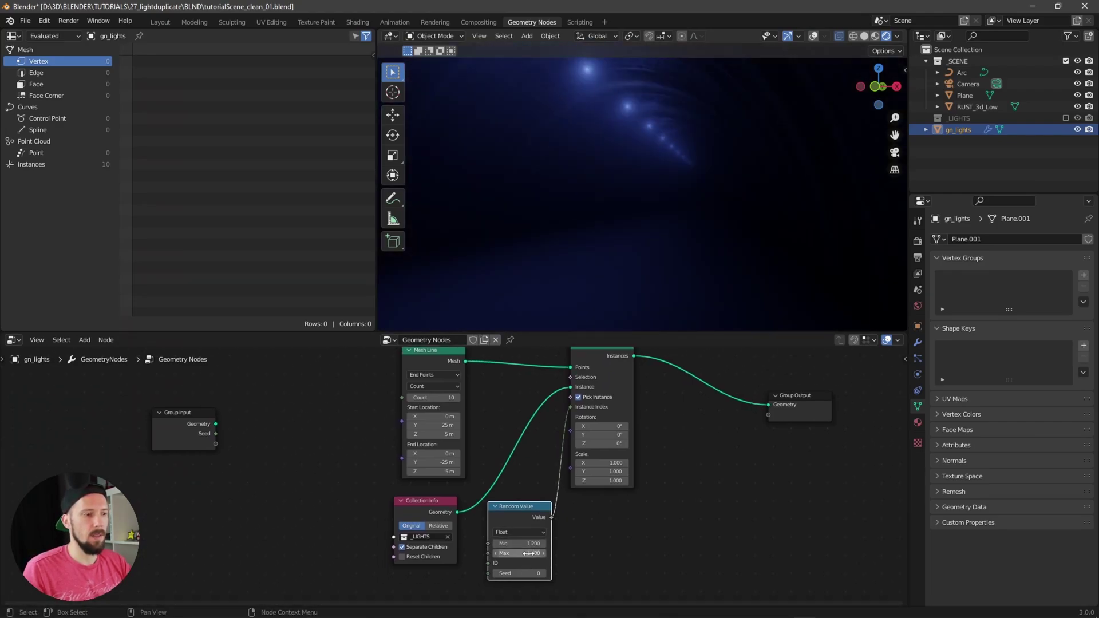
click(528, 554)
text(3)
key(Return)
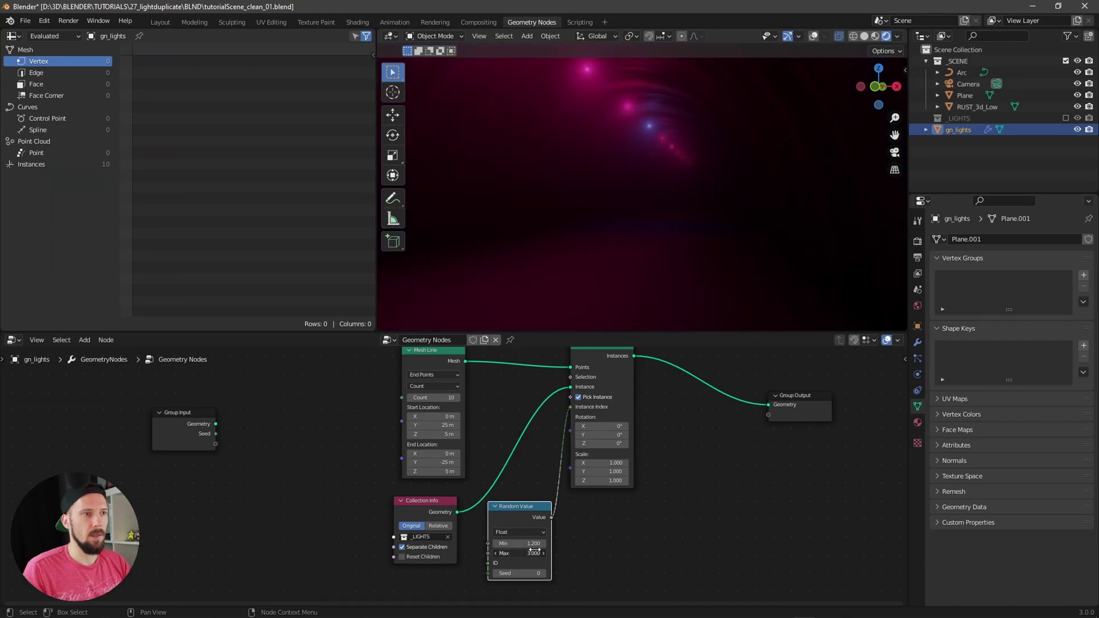
mouse_move(534, 551)
mouse_down()
mouse_move(541, 571)
mouse_move(523, 571)
mouse_move(537, 571)
mouse_up()
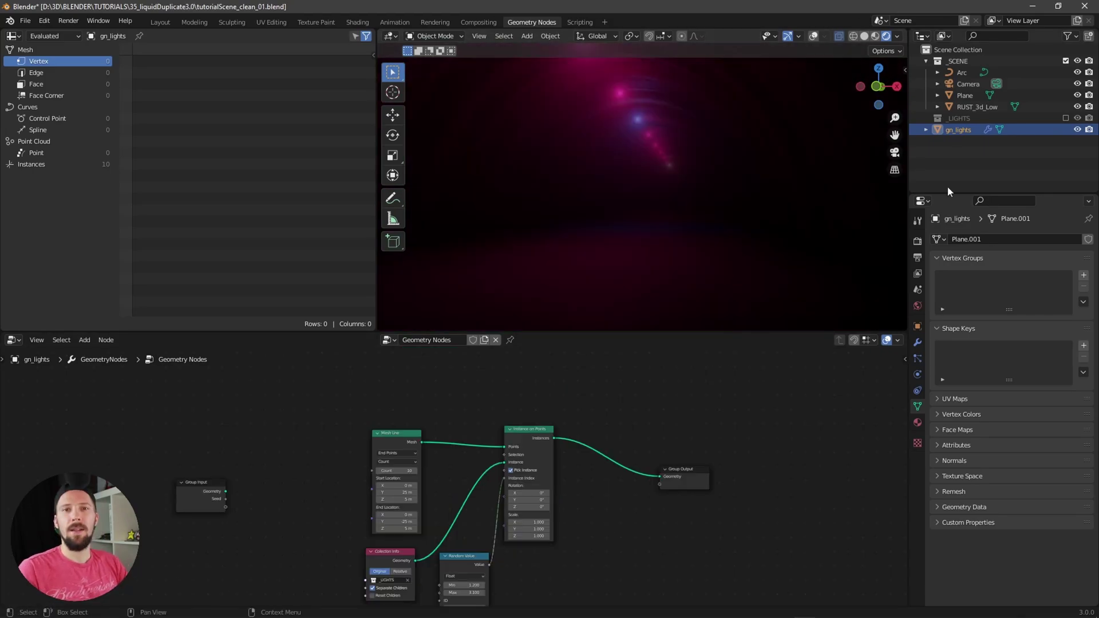